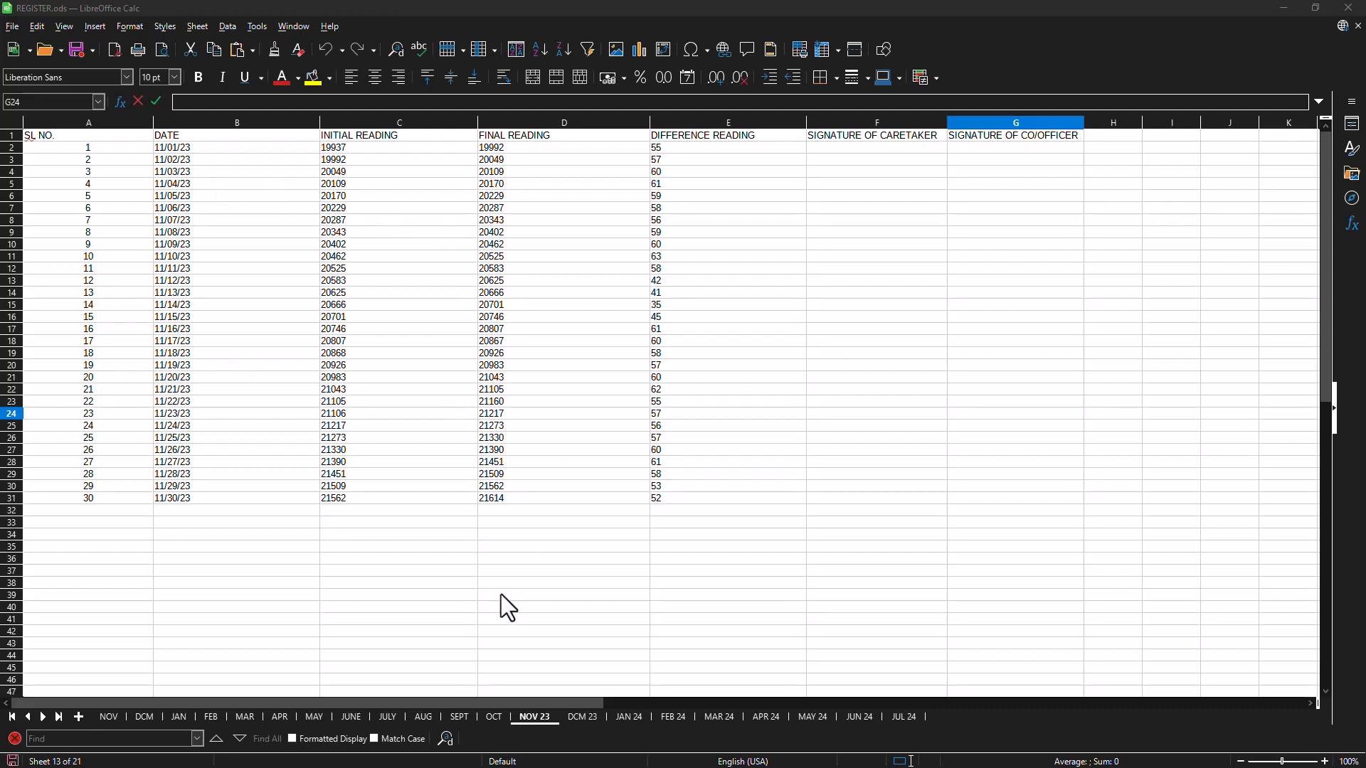
Step: Look through the NOV 23, DCM 23, JAN 24 and FEB 24 sheets, examining the initial, final and difference reading columns
click(582, 714)
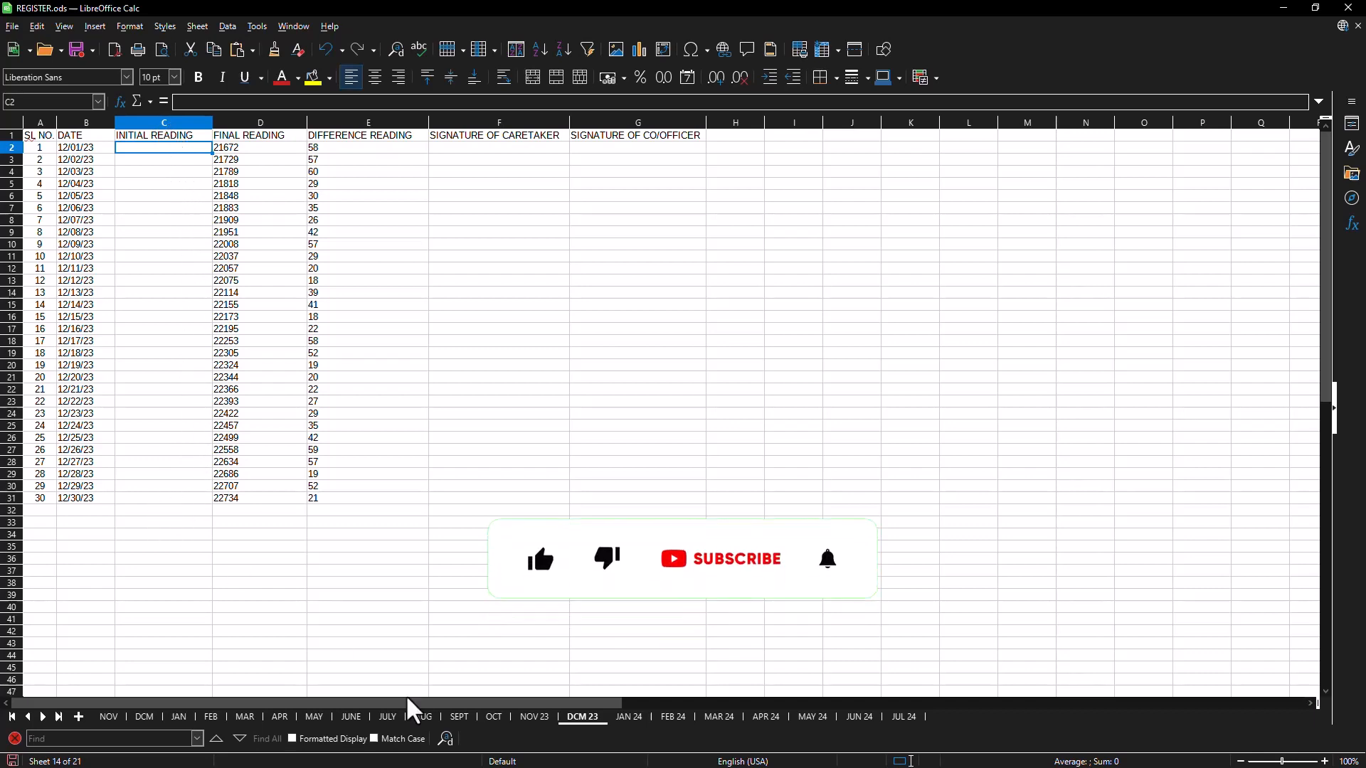
click(523, 716)
double_click(524, 716)
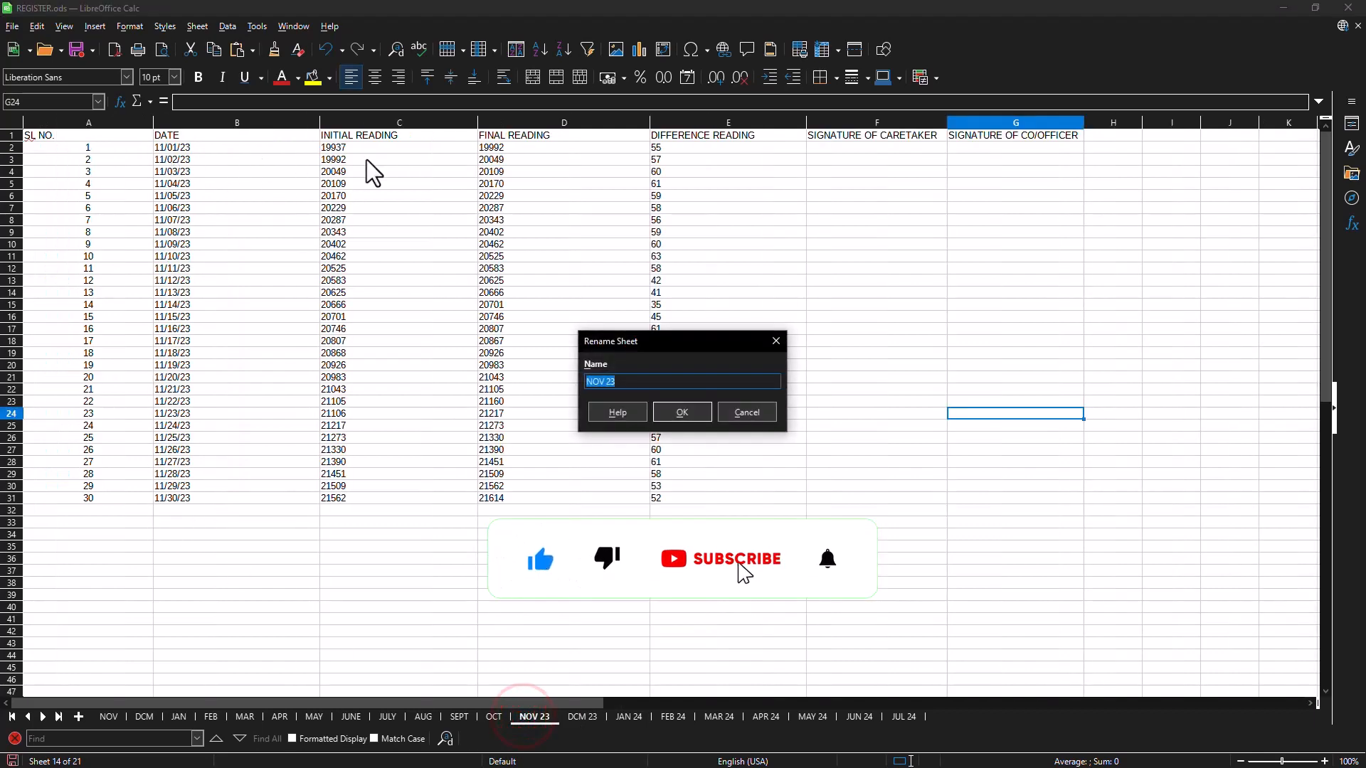
click(681, 411)
click(680, 411)
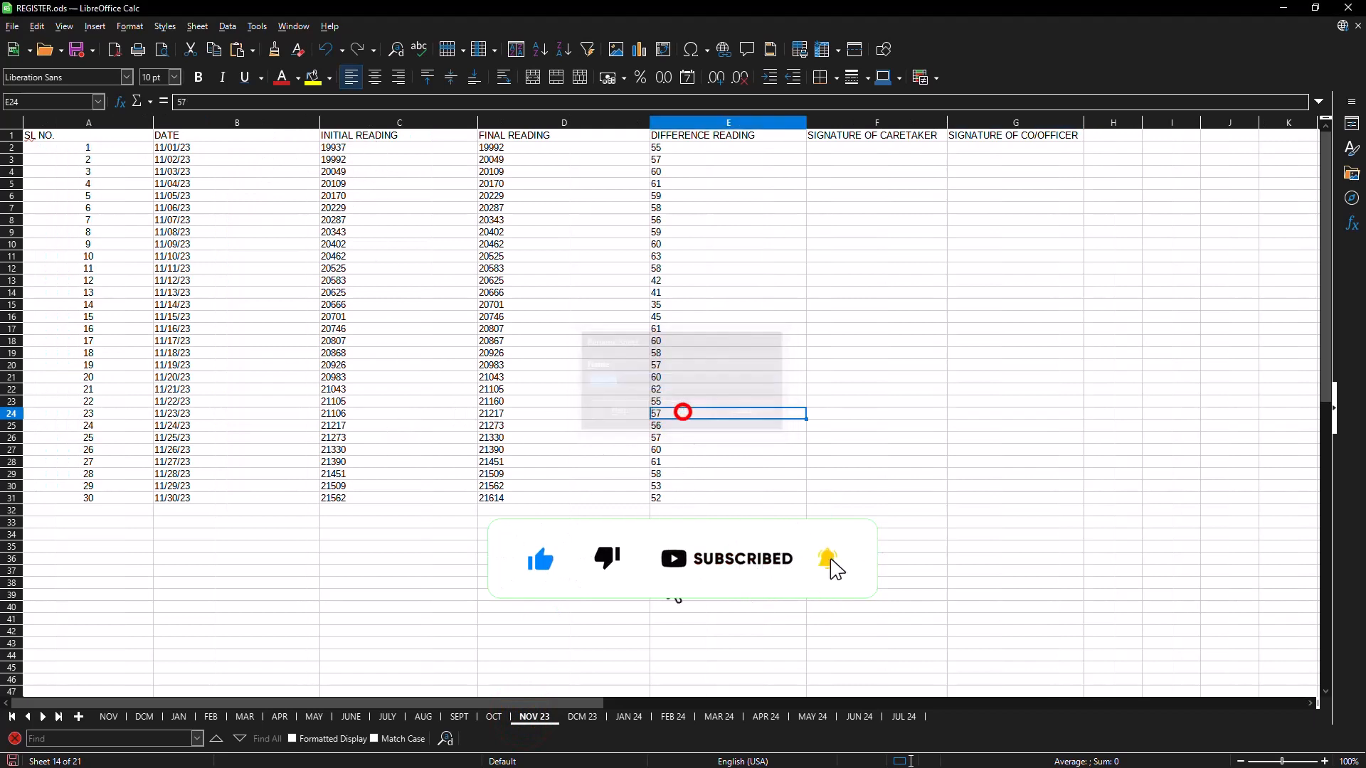
click(580, 716)
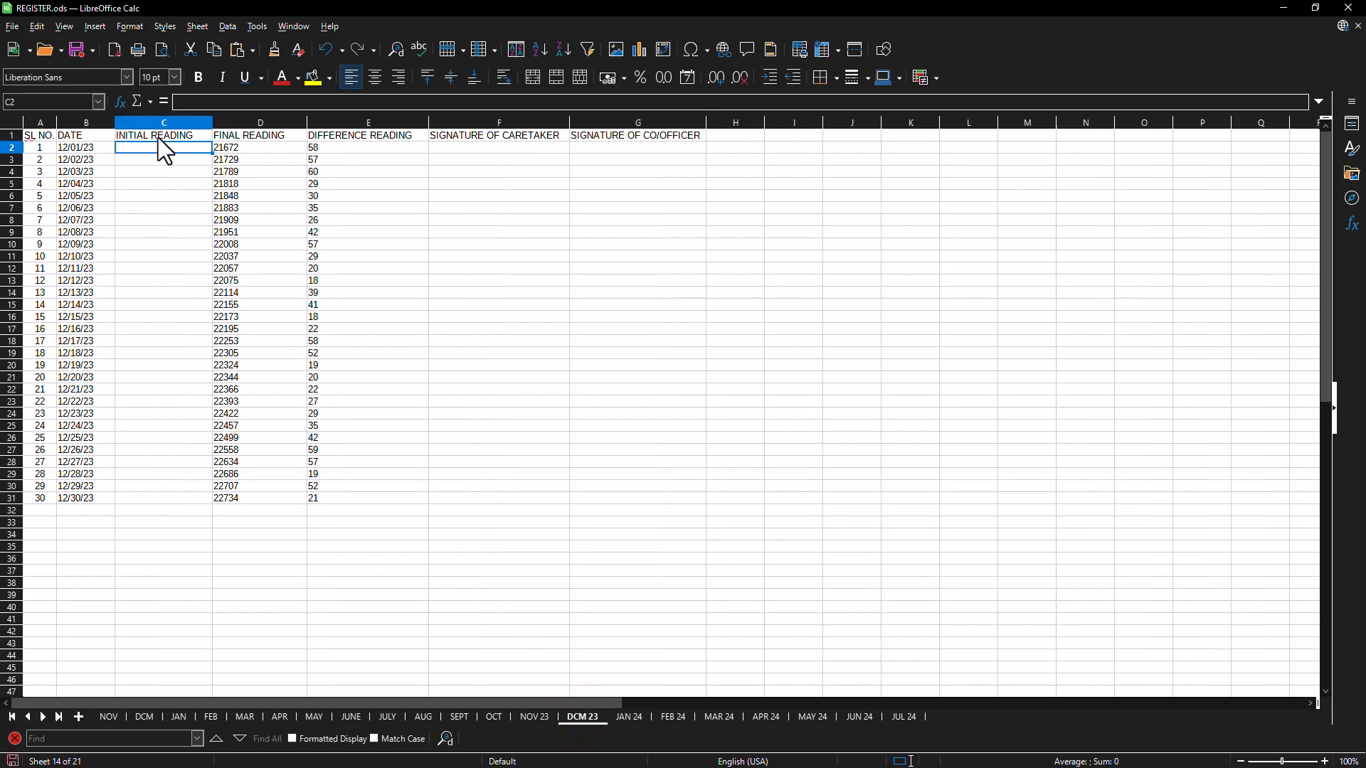
double_click(620, 716)
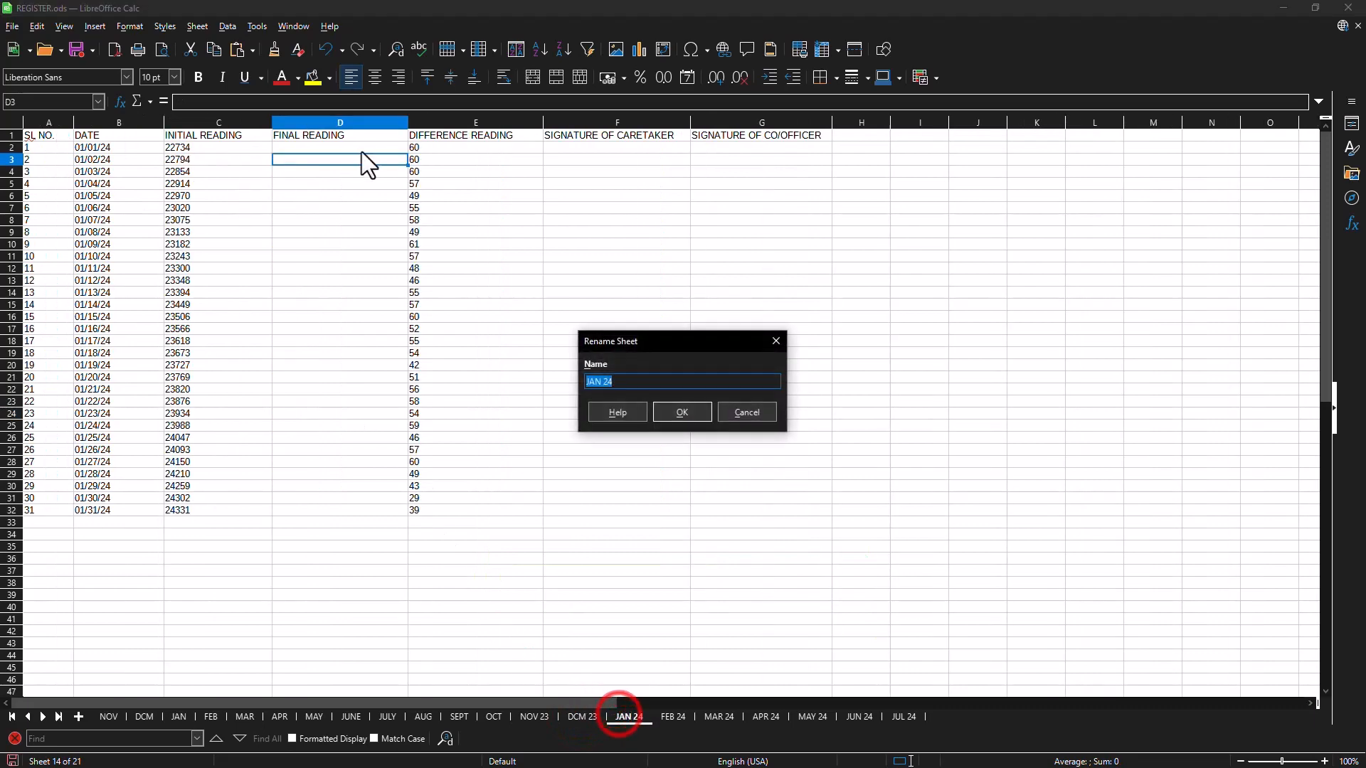
click(682, 412)
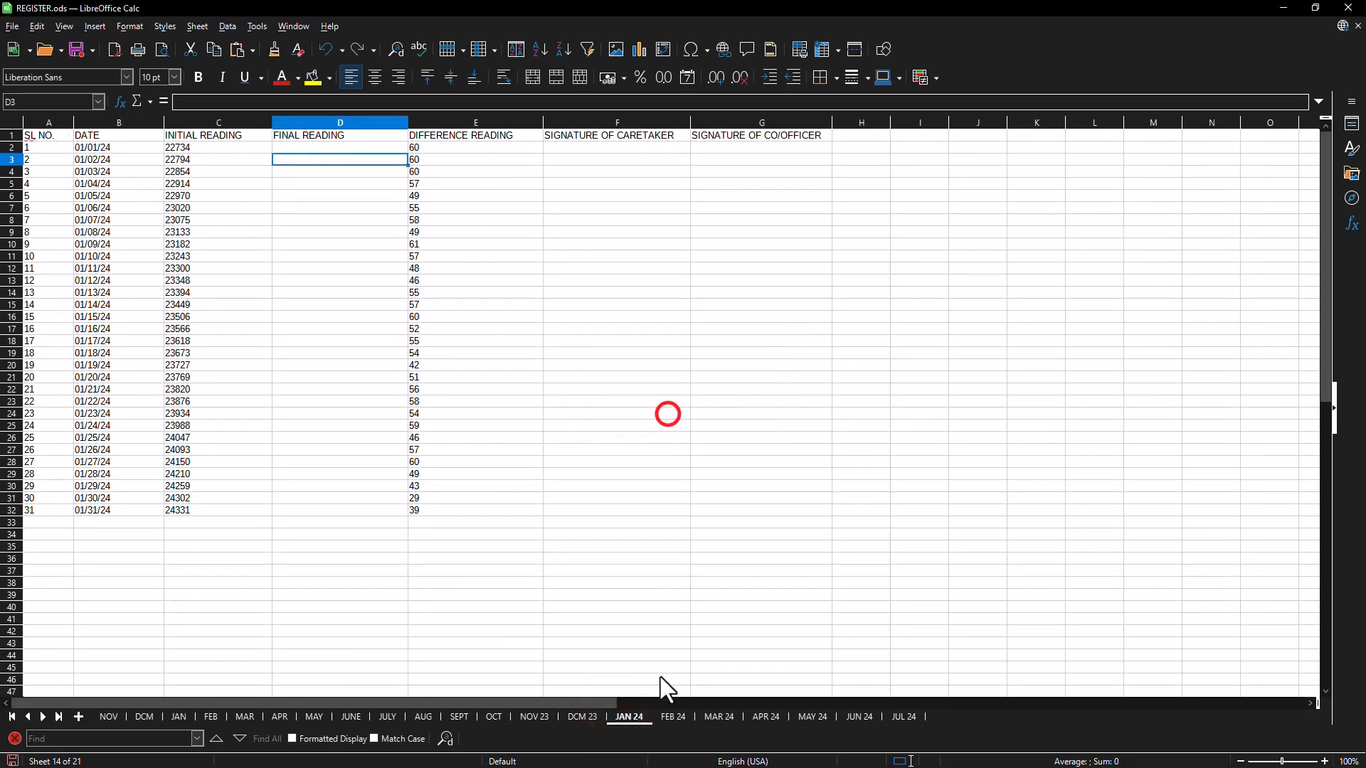
double_click(675, 717)
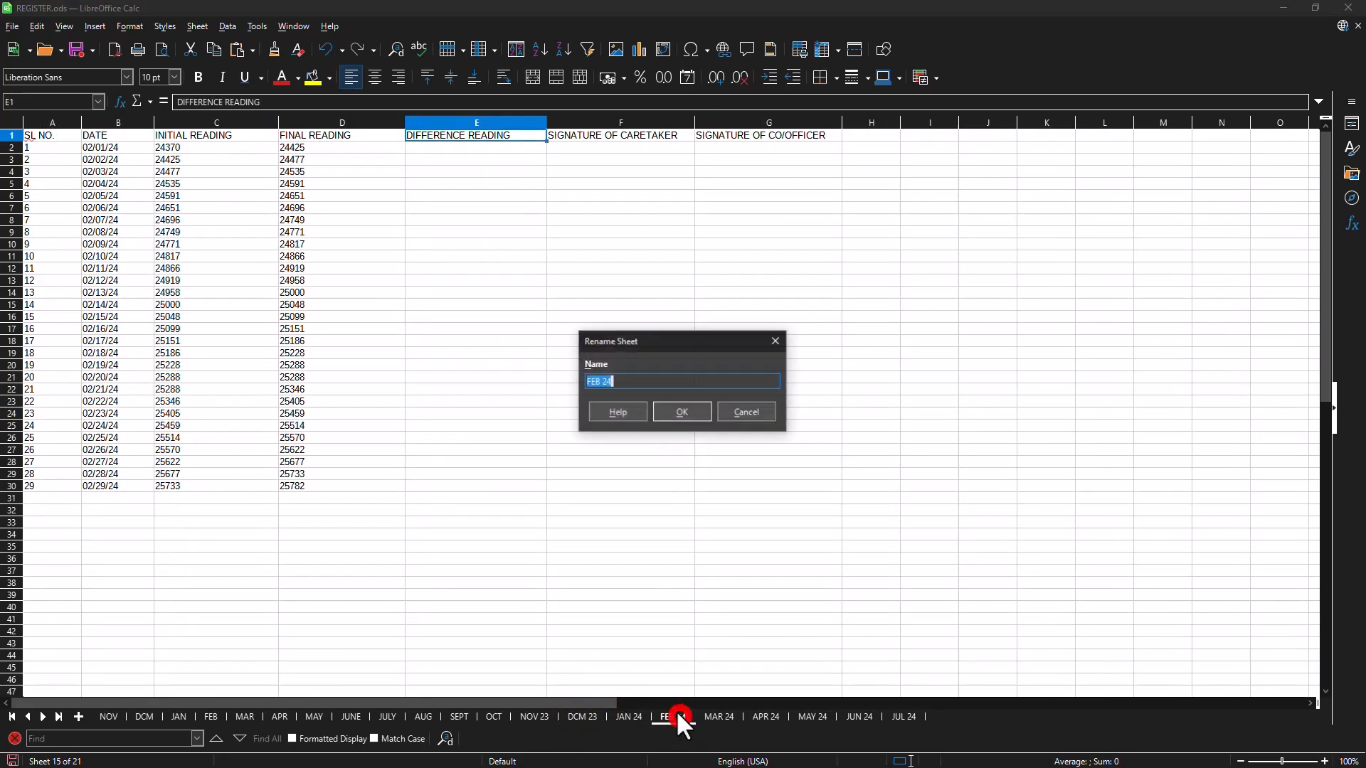
click(680, 411)
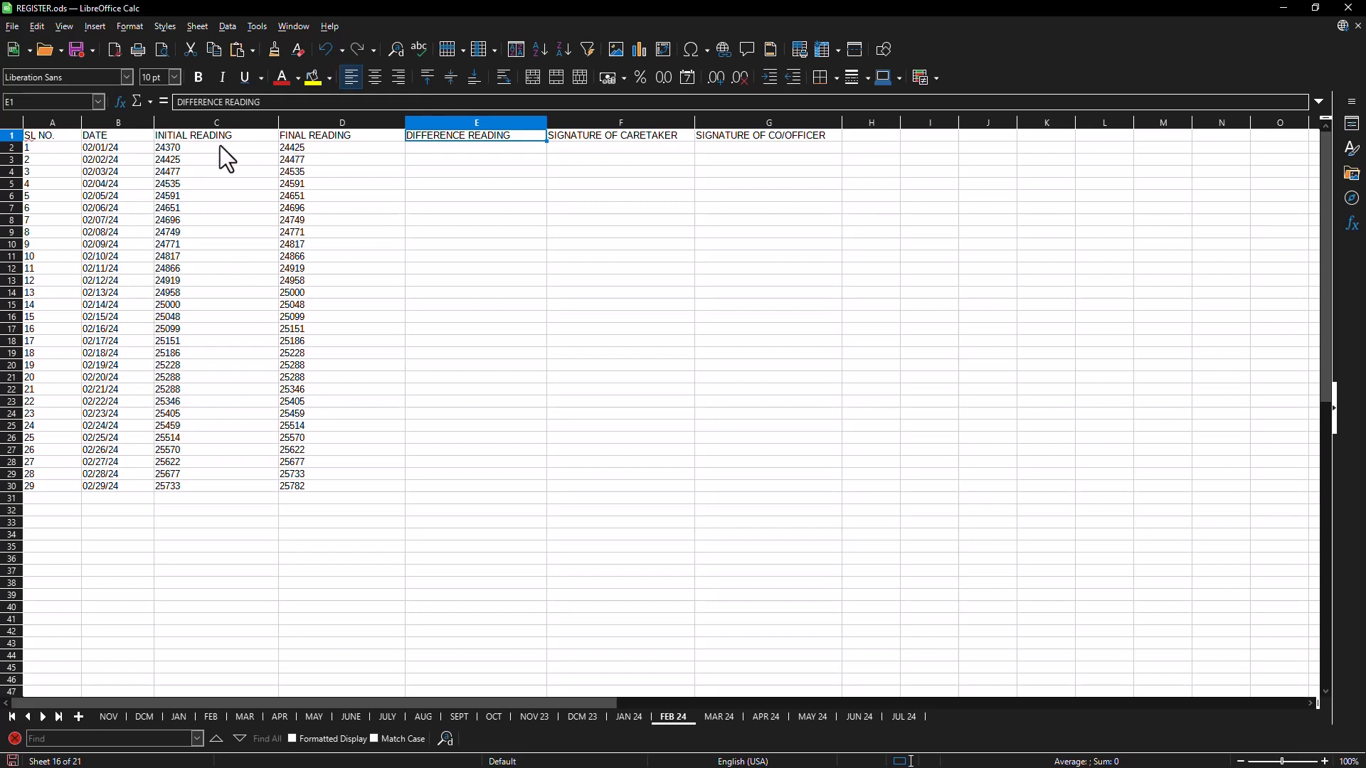
double_click(472, 148)
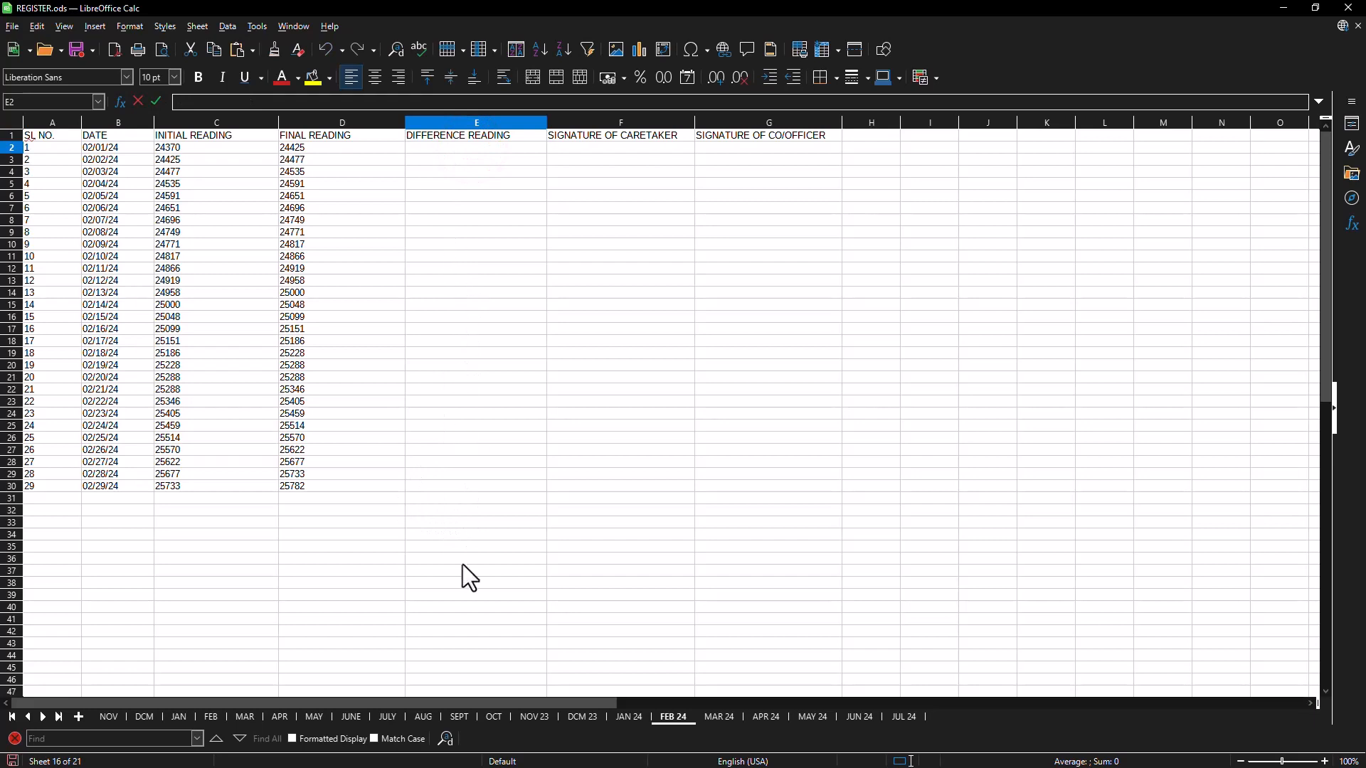
double_click(452, 157)
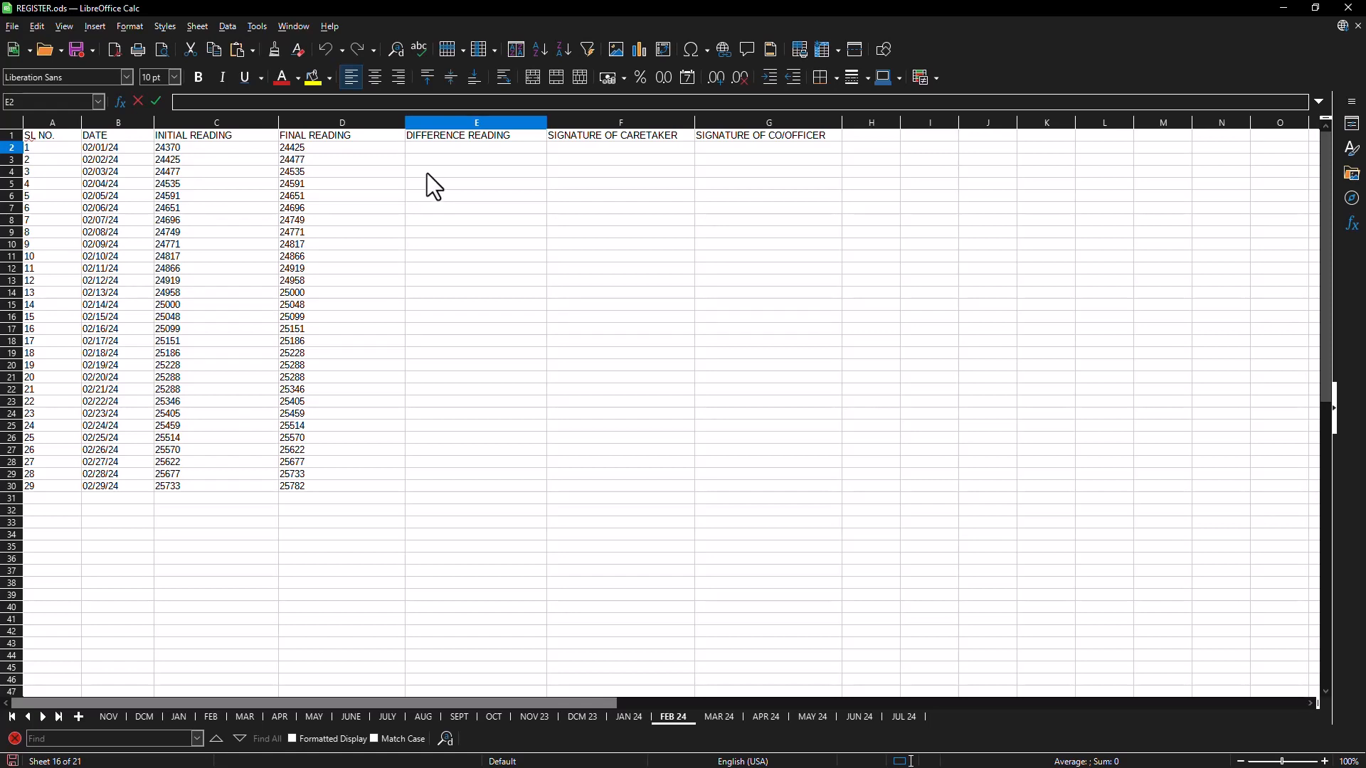
Step: On the OCT sheet, examine the date, initial reading, final reading and difference reading columns one by one
click(494, 716)
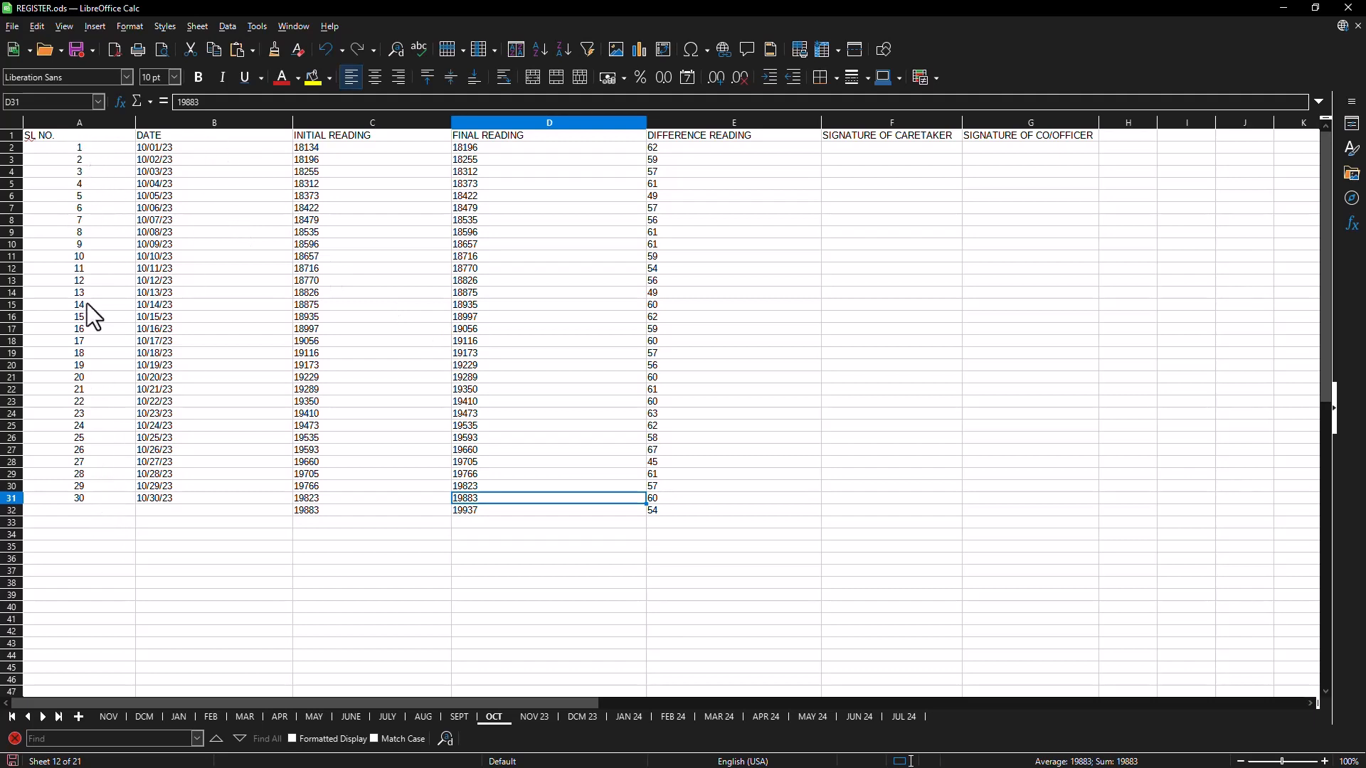
click(207, 136)
click(213, 122)
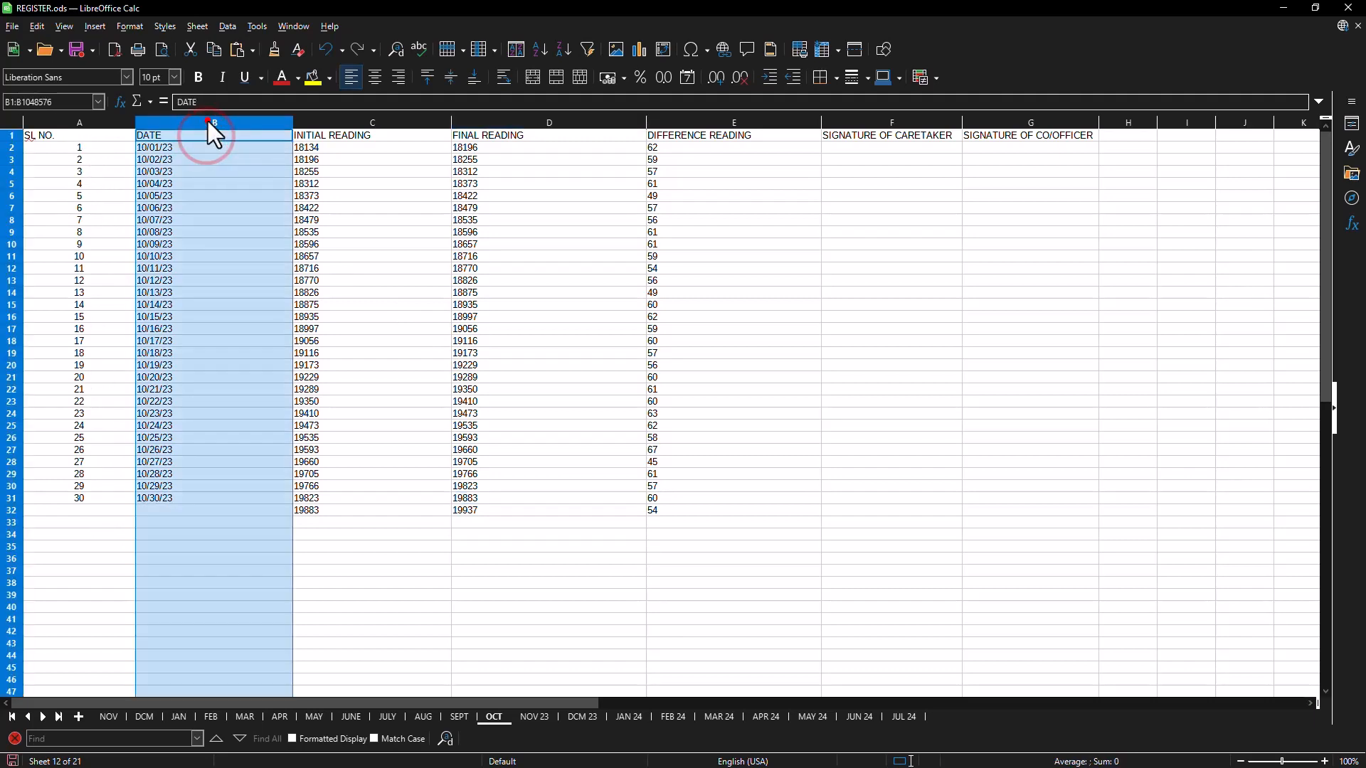
click(371, 123)
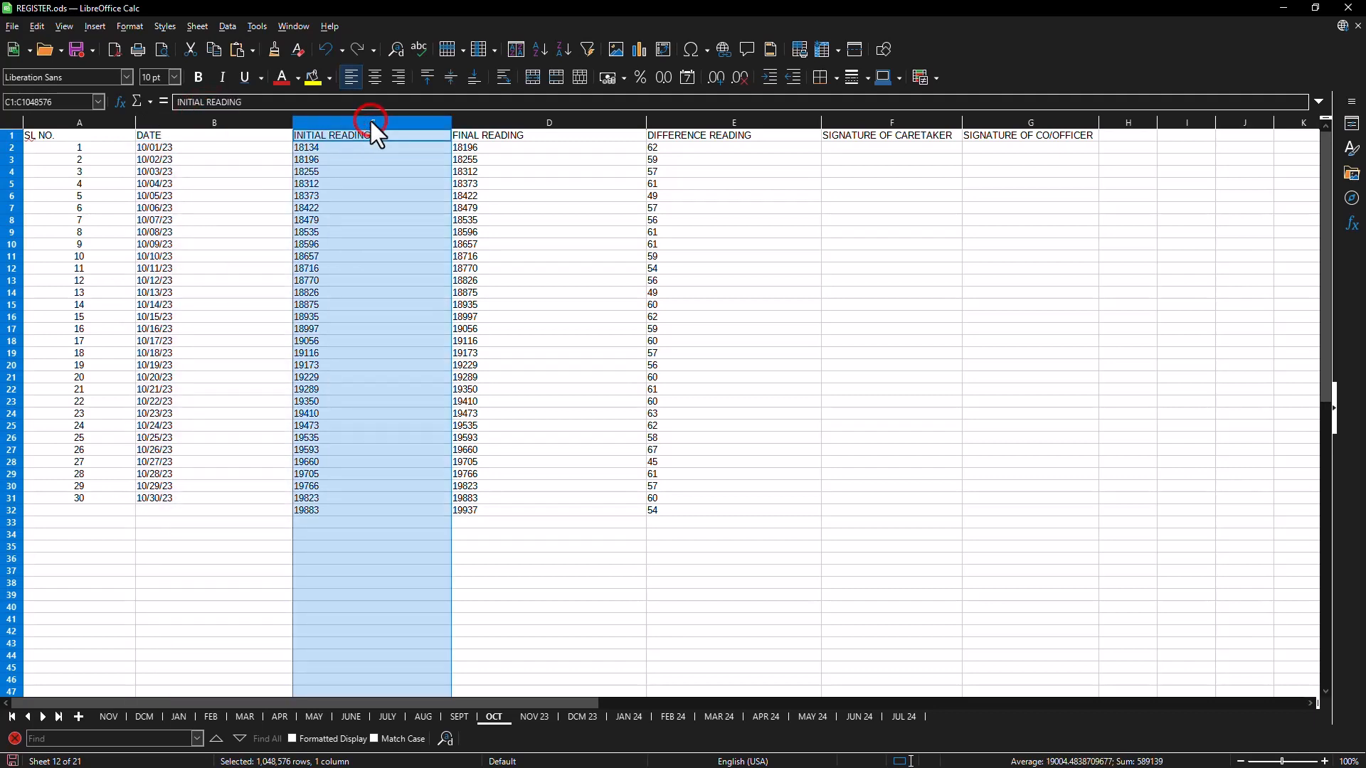
click(505, 121)
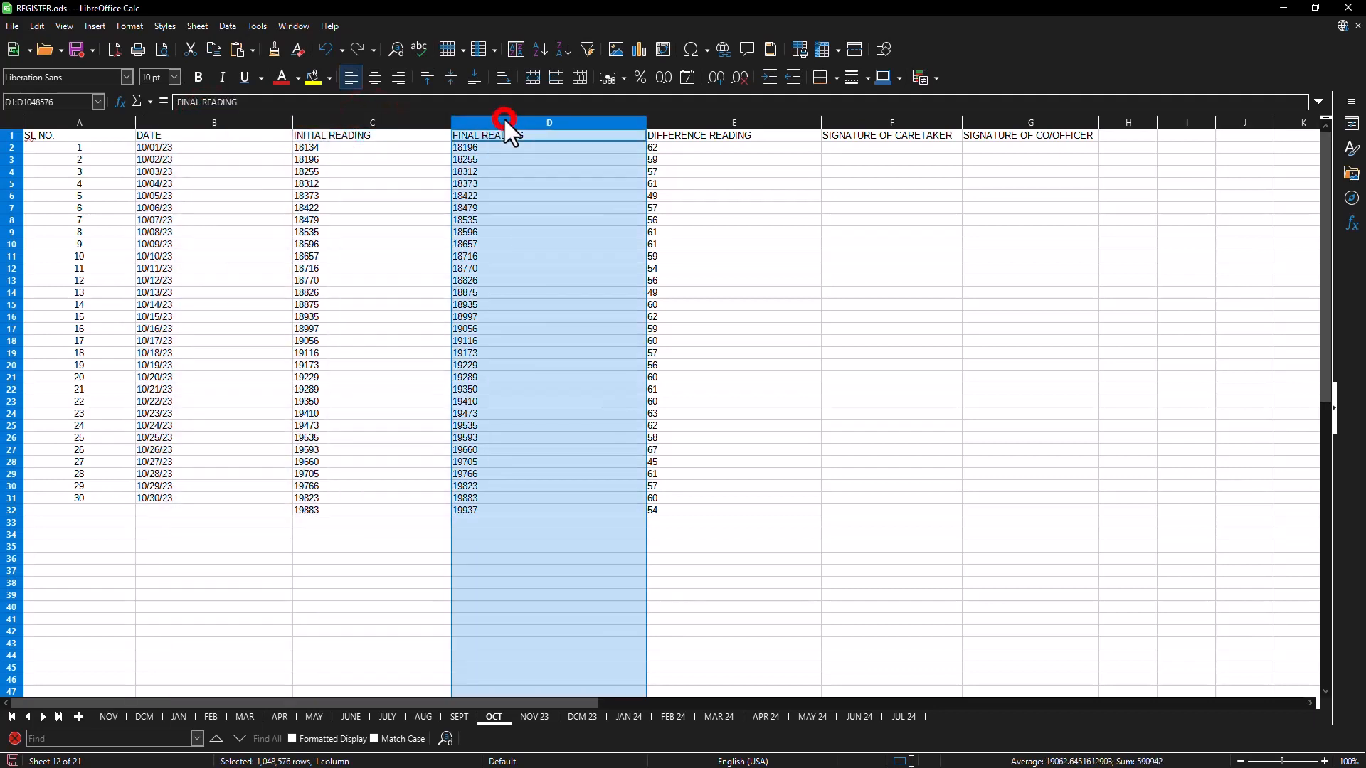
click(723, 123)
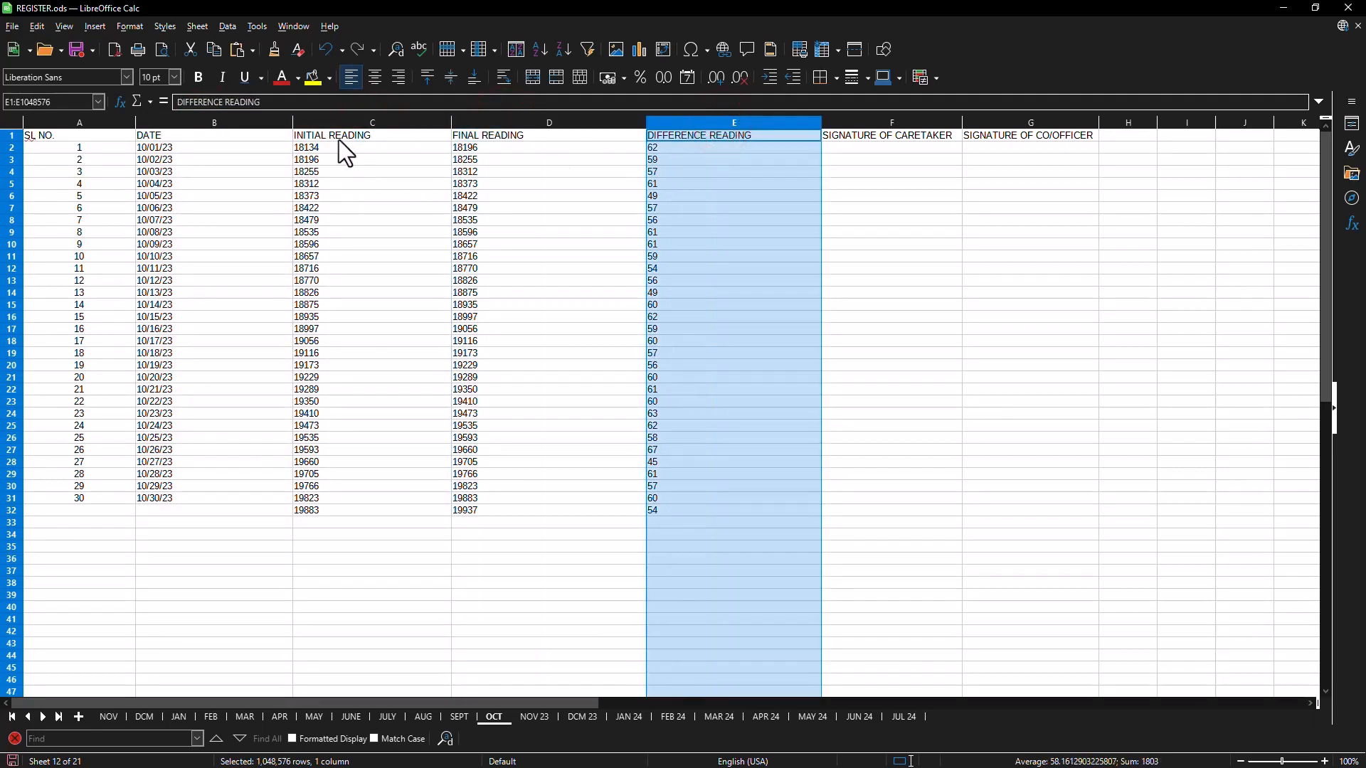
click(536, 126)
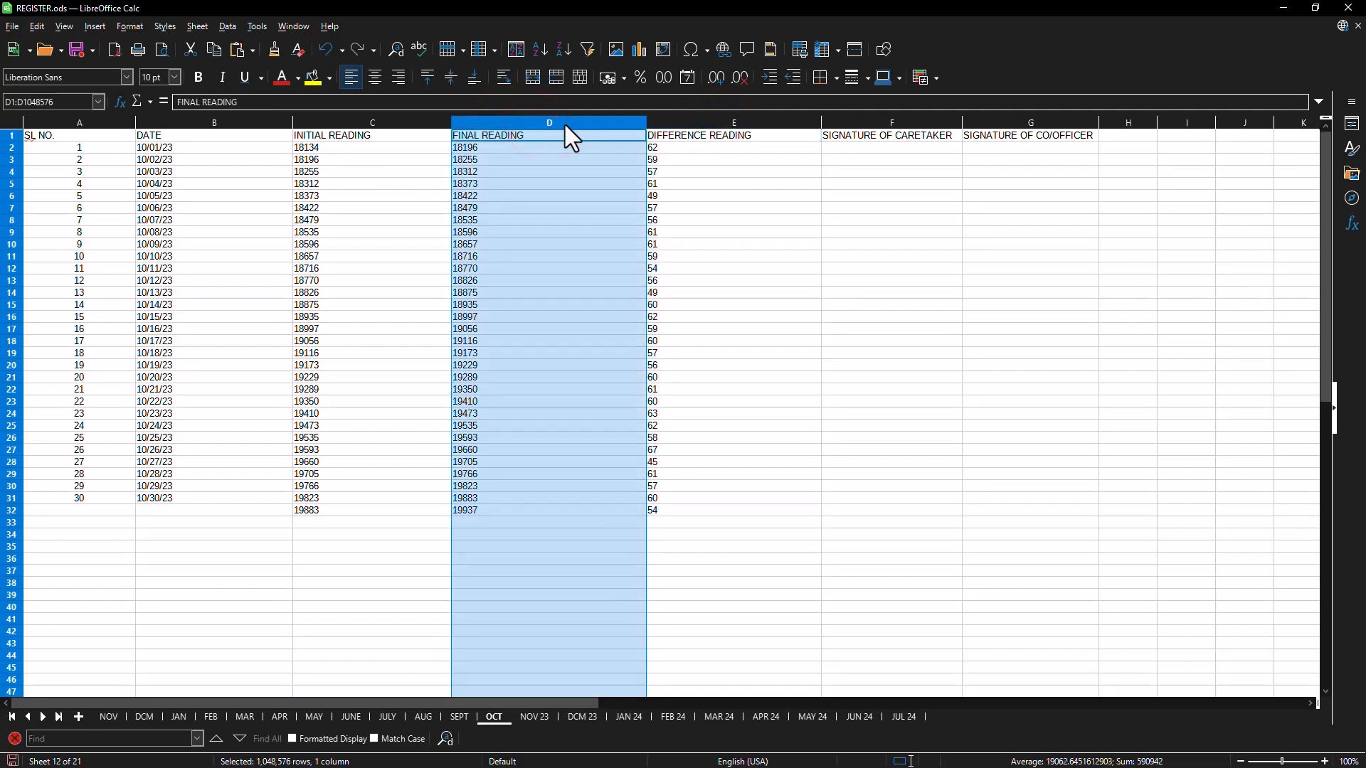
click(748, 123)
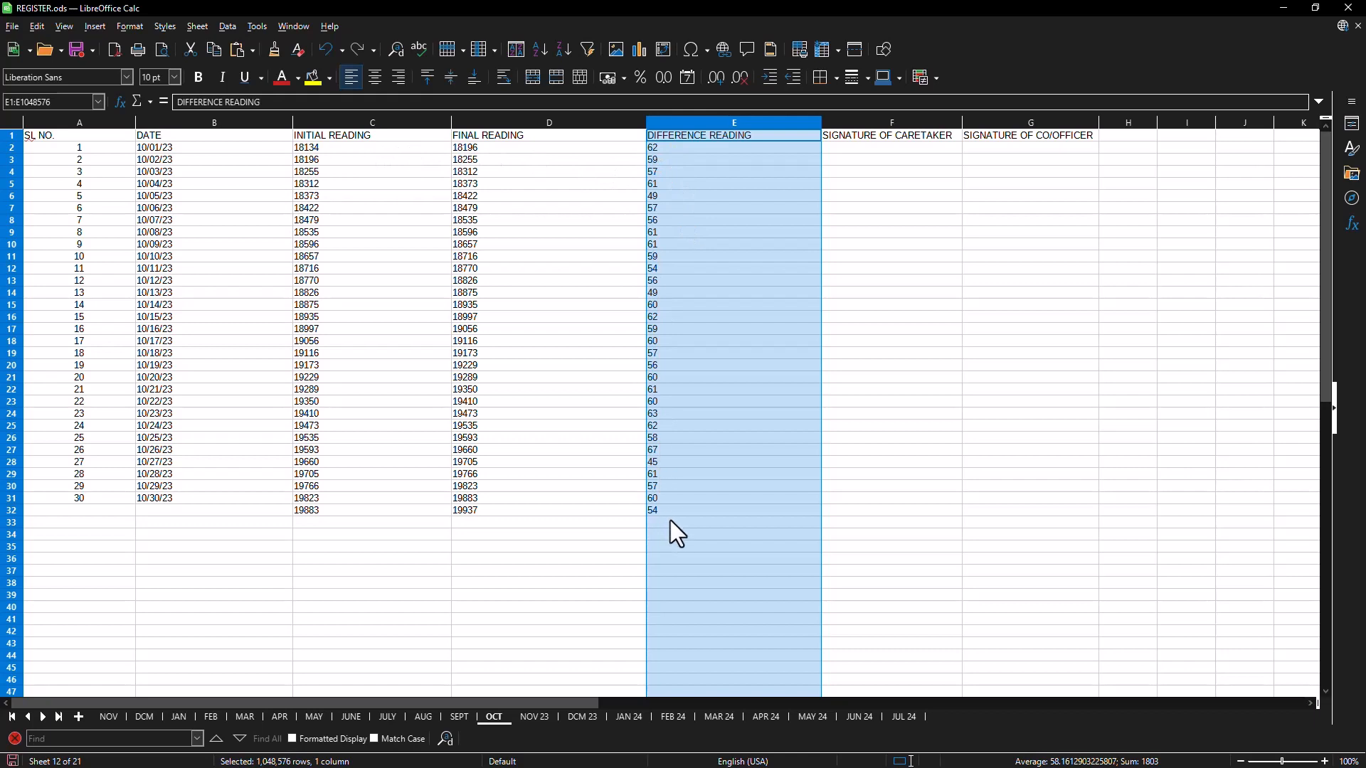
Step: Check the NOV 23 sheet briefly and switch to the DCM 23 sheet, leaving its name as is
click(530, 719)
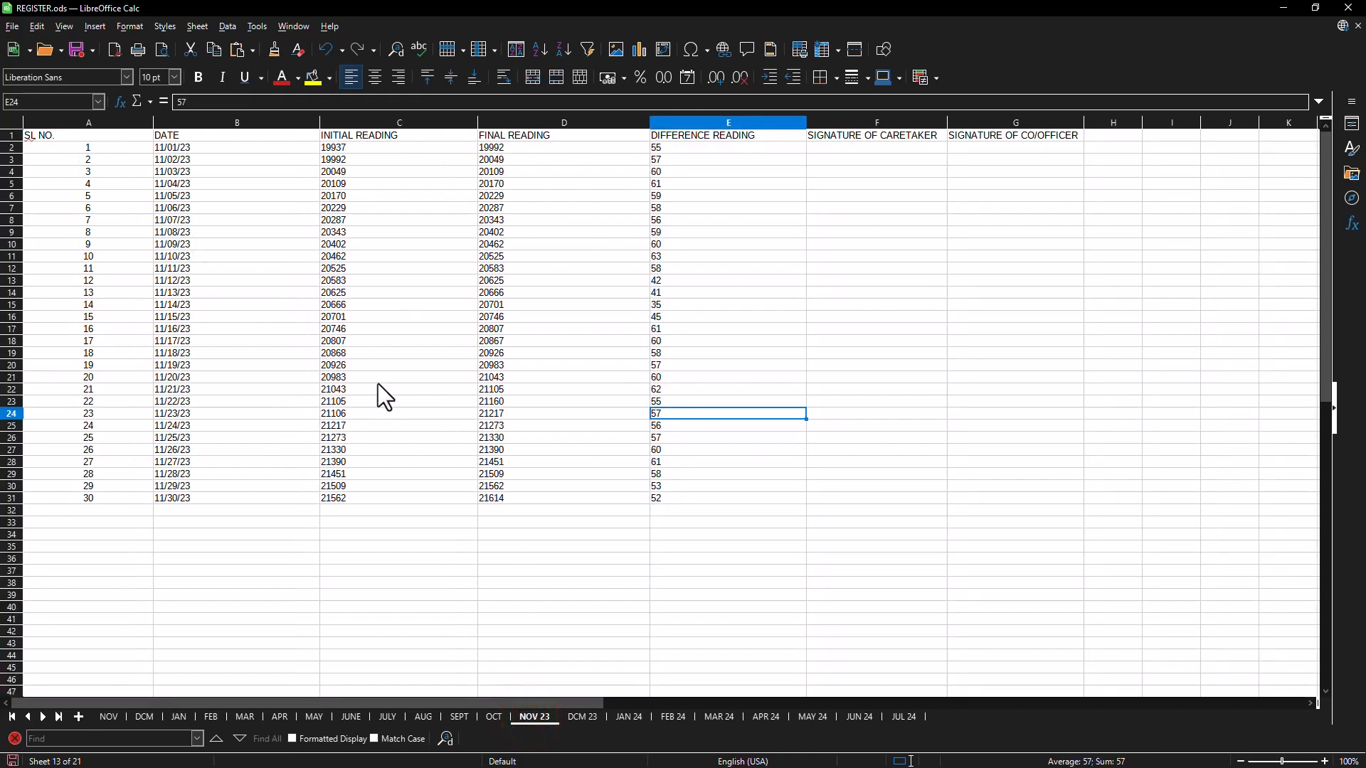
double_click(583, 717)
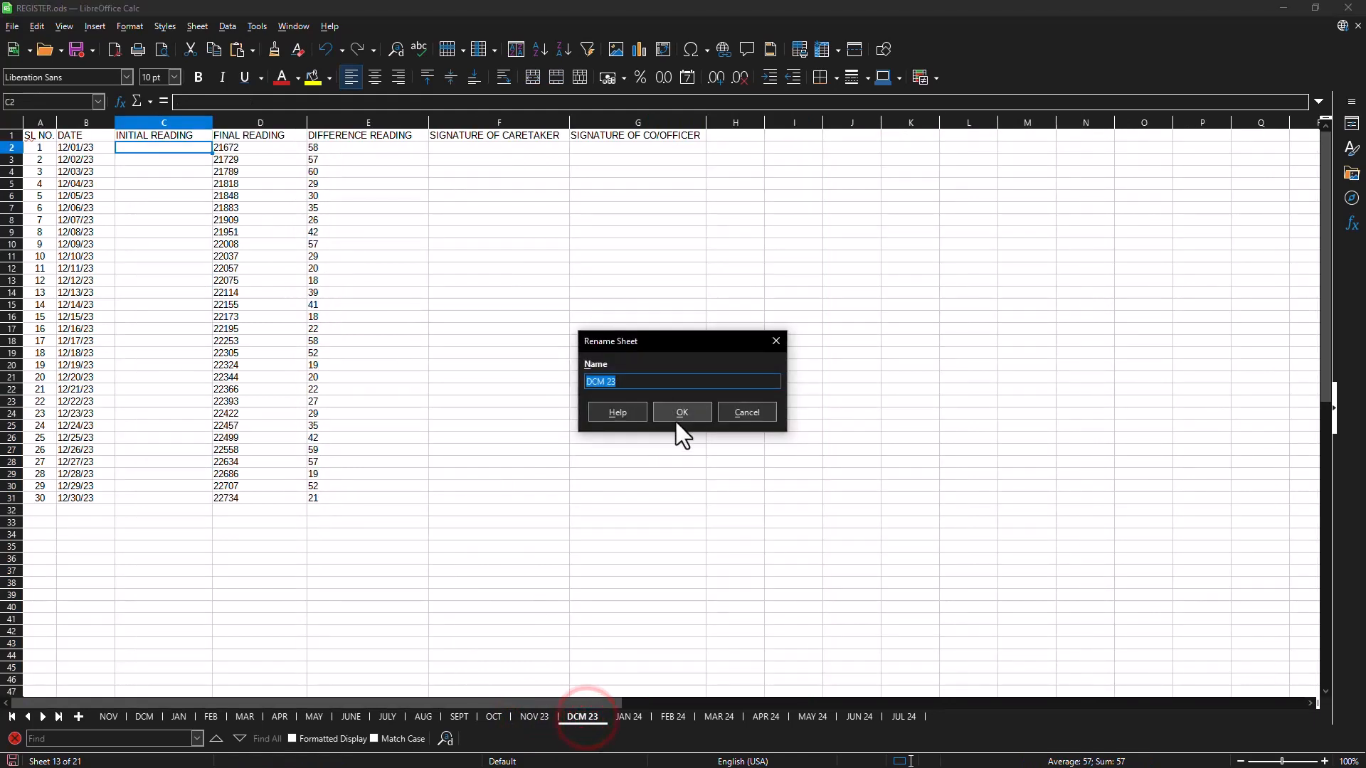
click(682, 412)
click(143, 148)
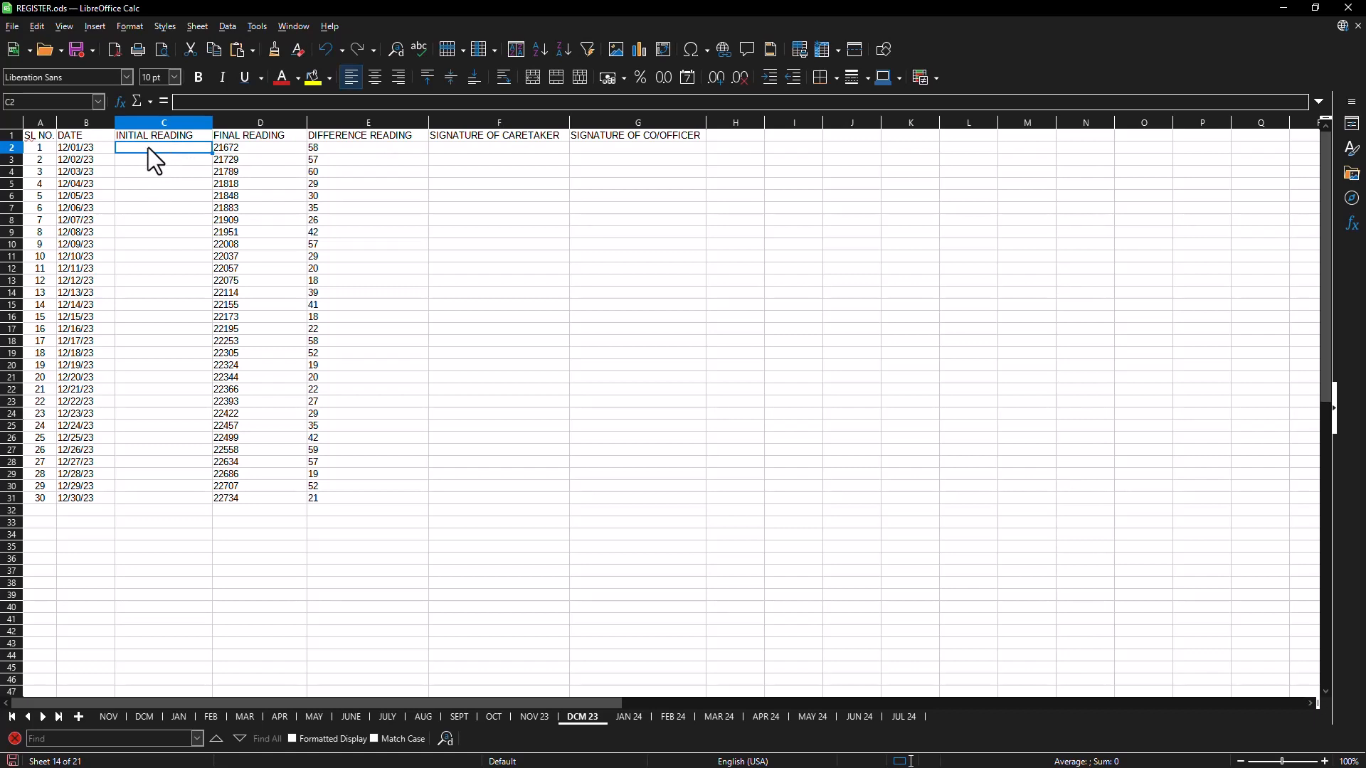
click(156, 187)
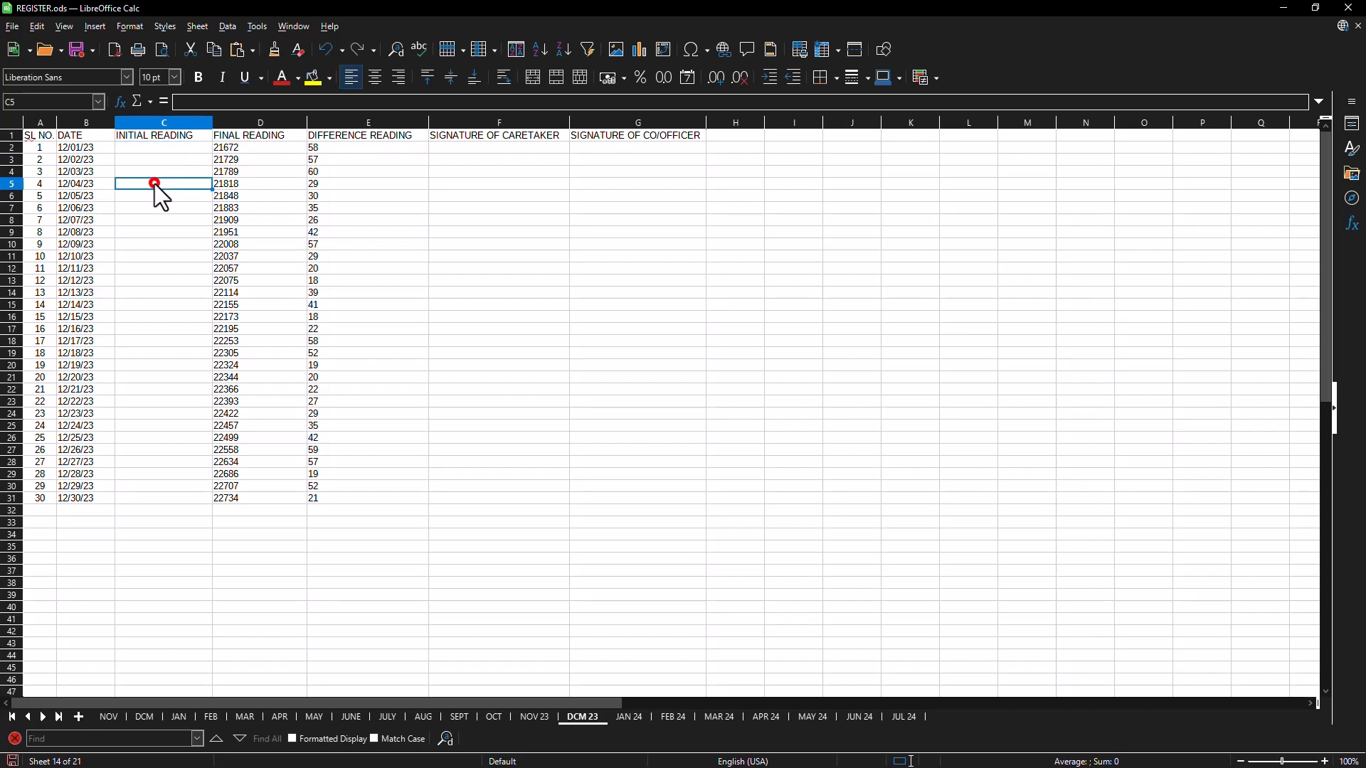
double_click(158, 147)
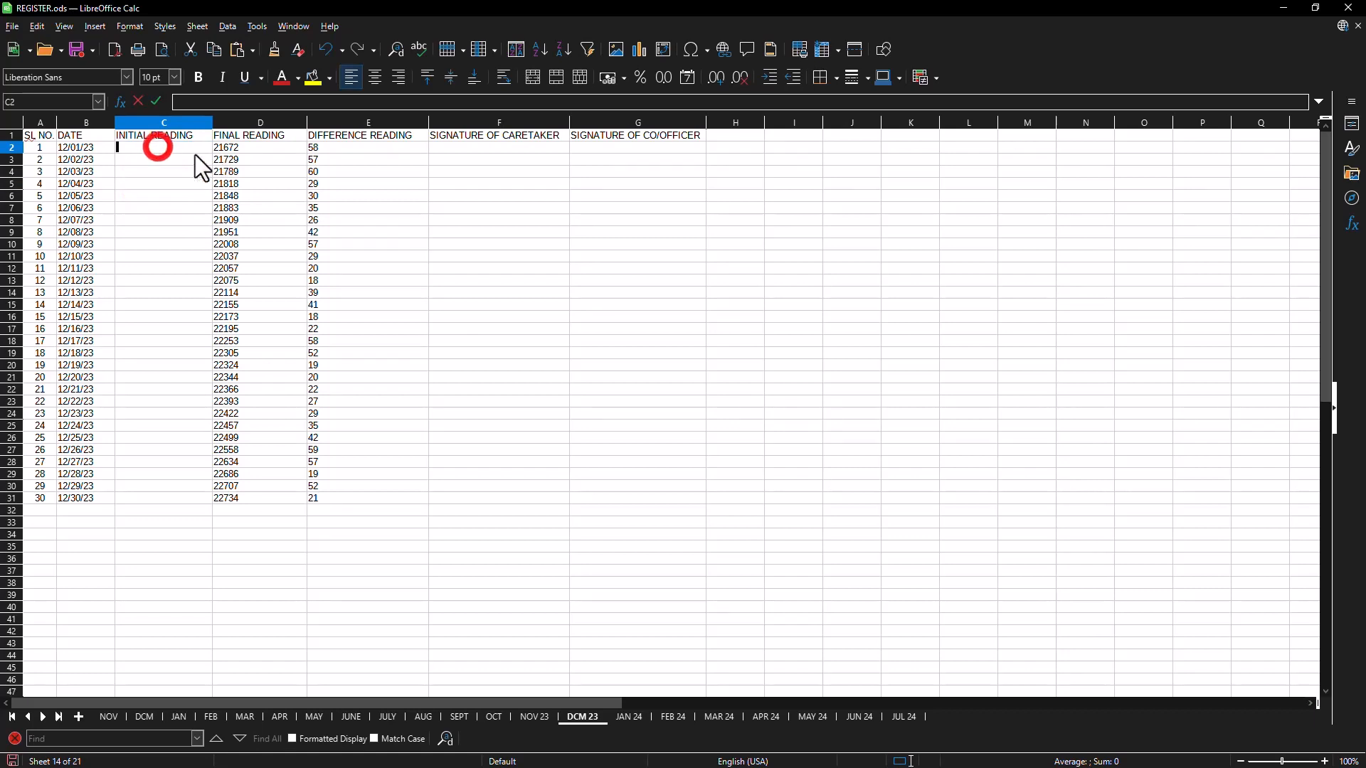
double_click(146, 193)
double_click(147, 148)
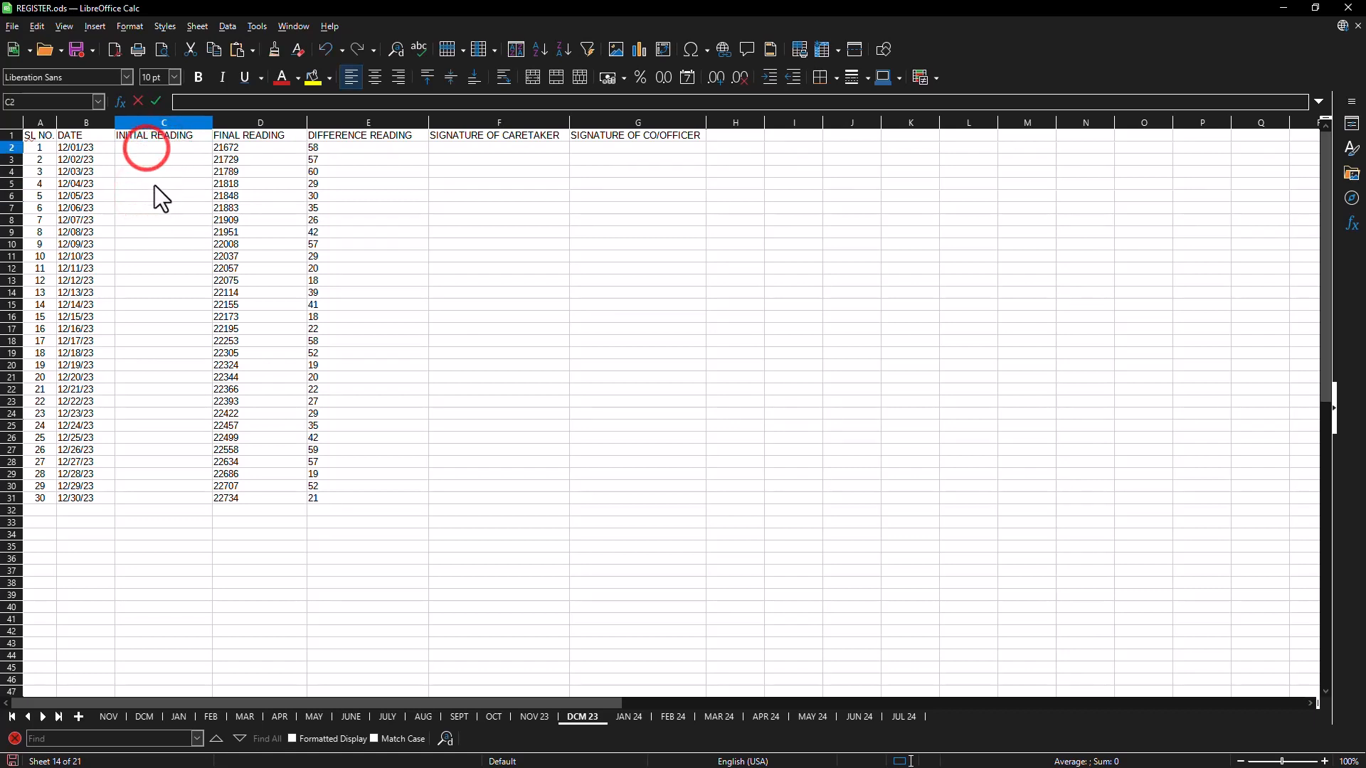
double_click(153, 184)
double_click(151, 148)
click(144, 193)
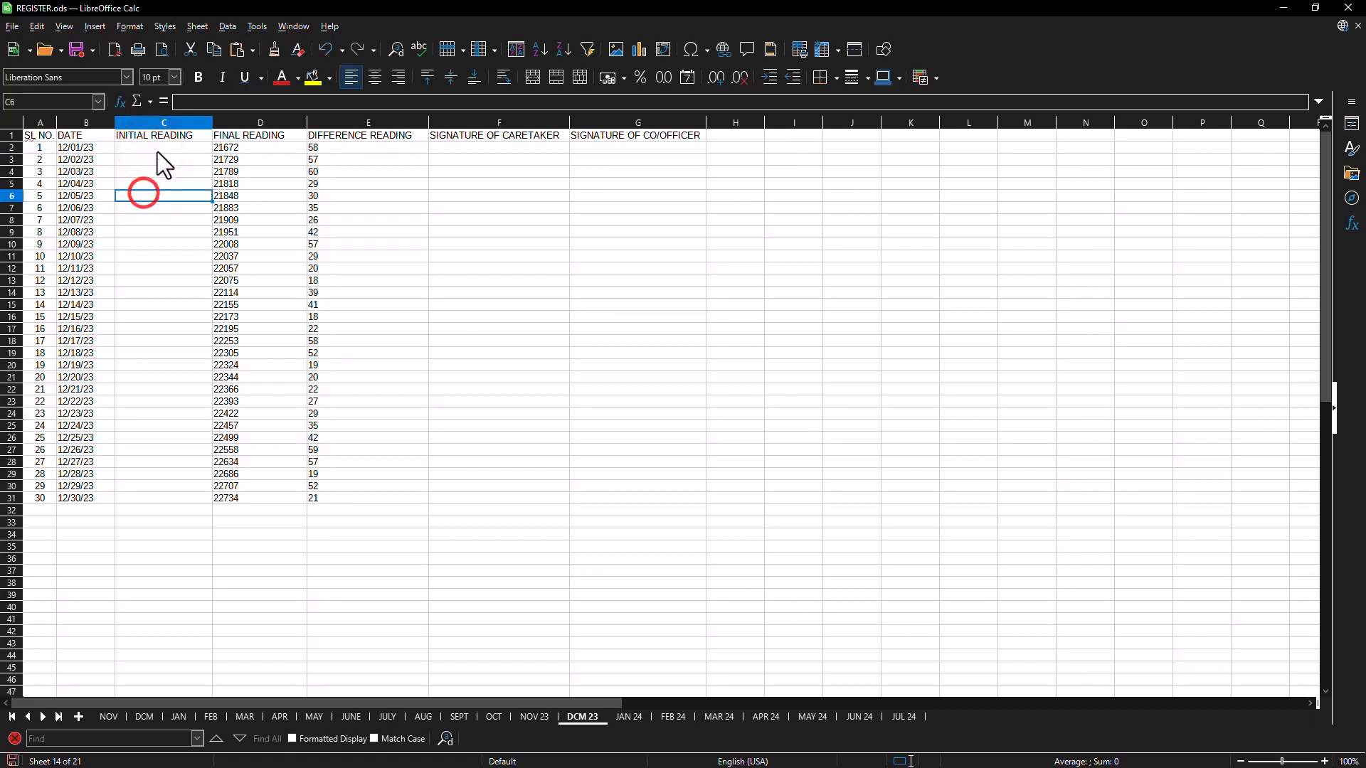
Step: Calculate the first initial reading in cell C2 as final reading minus difference, using the formula =D2-E2
click(157, 150)
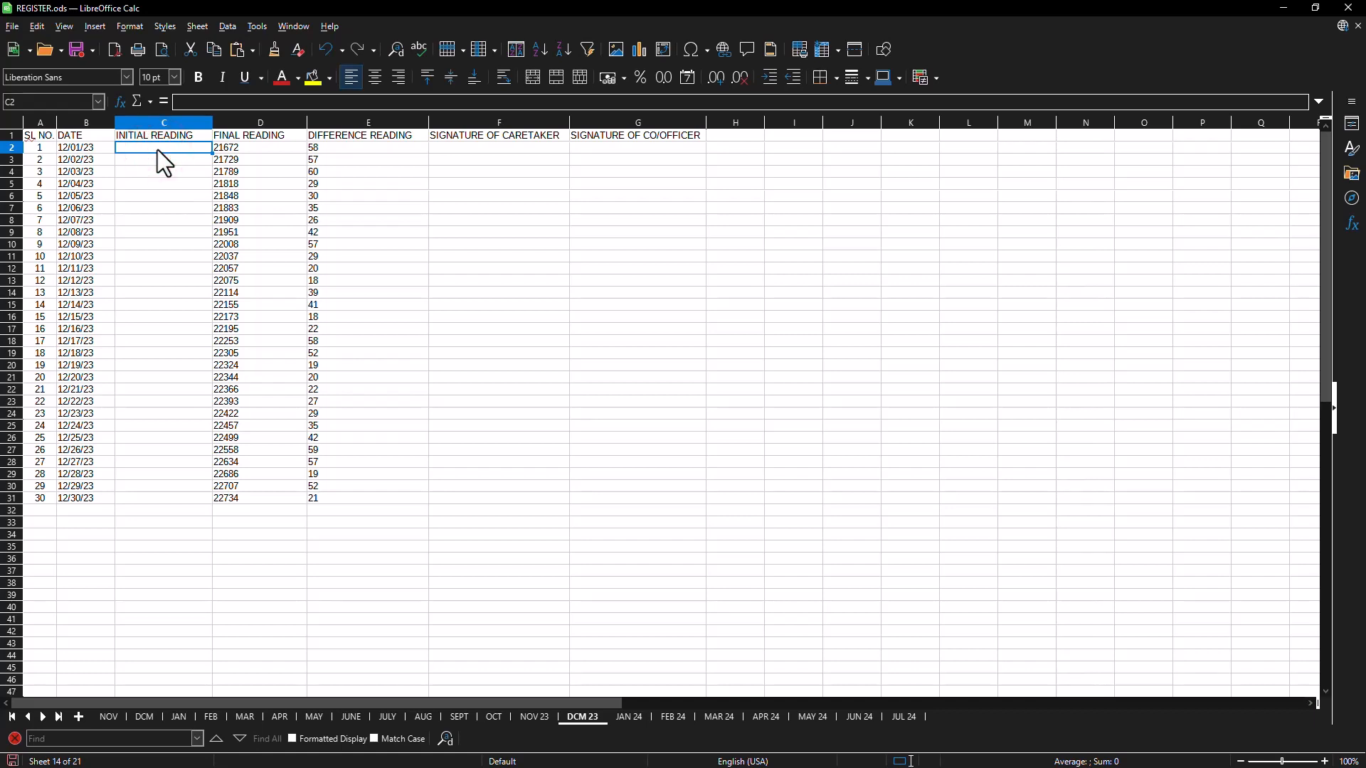
text(=)
click(255, 147)
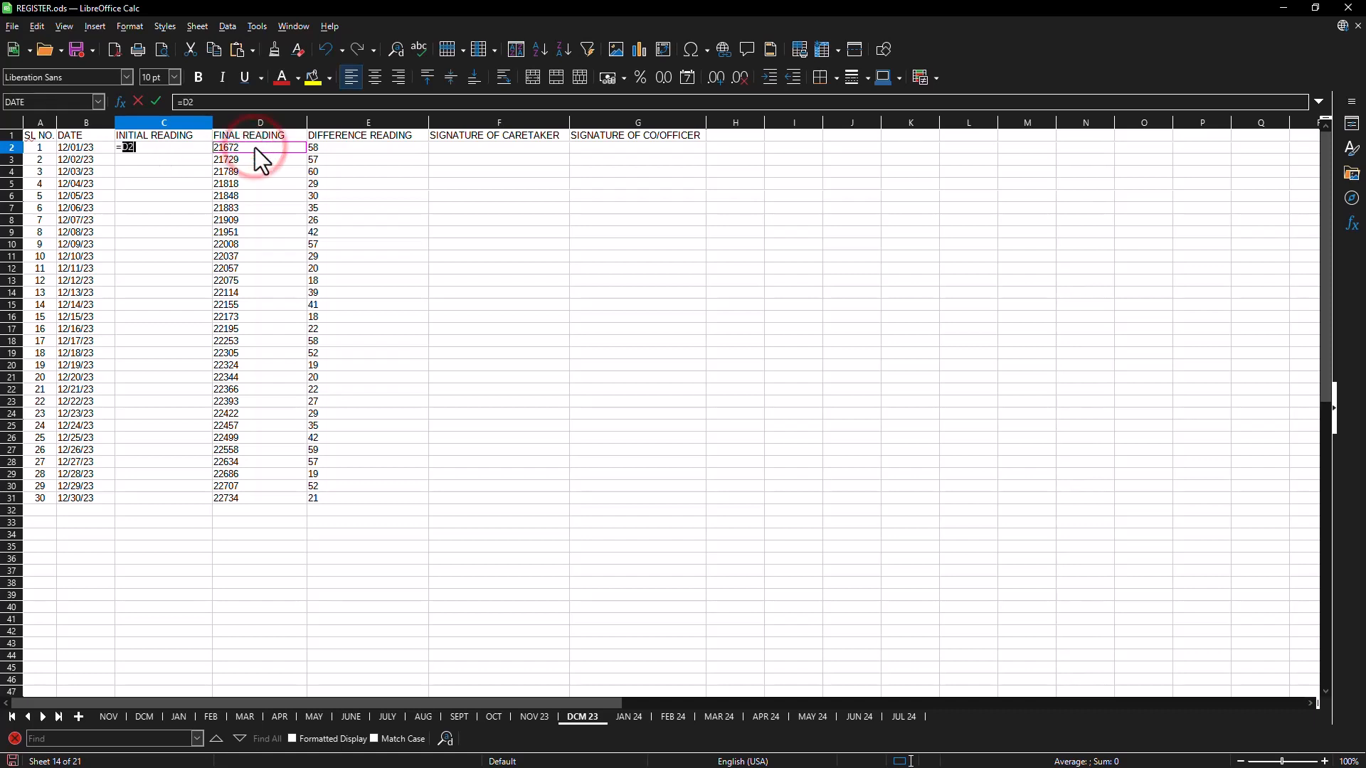
text(-)
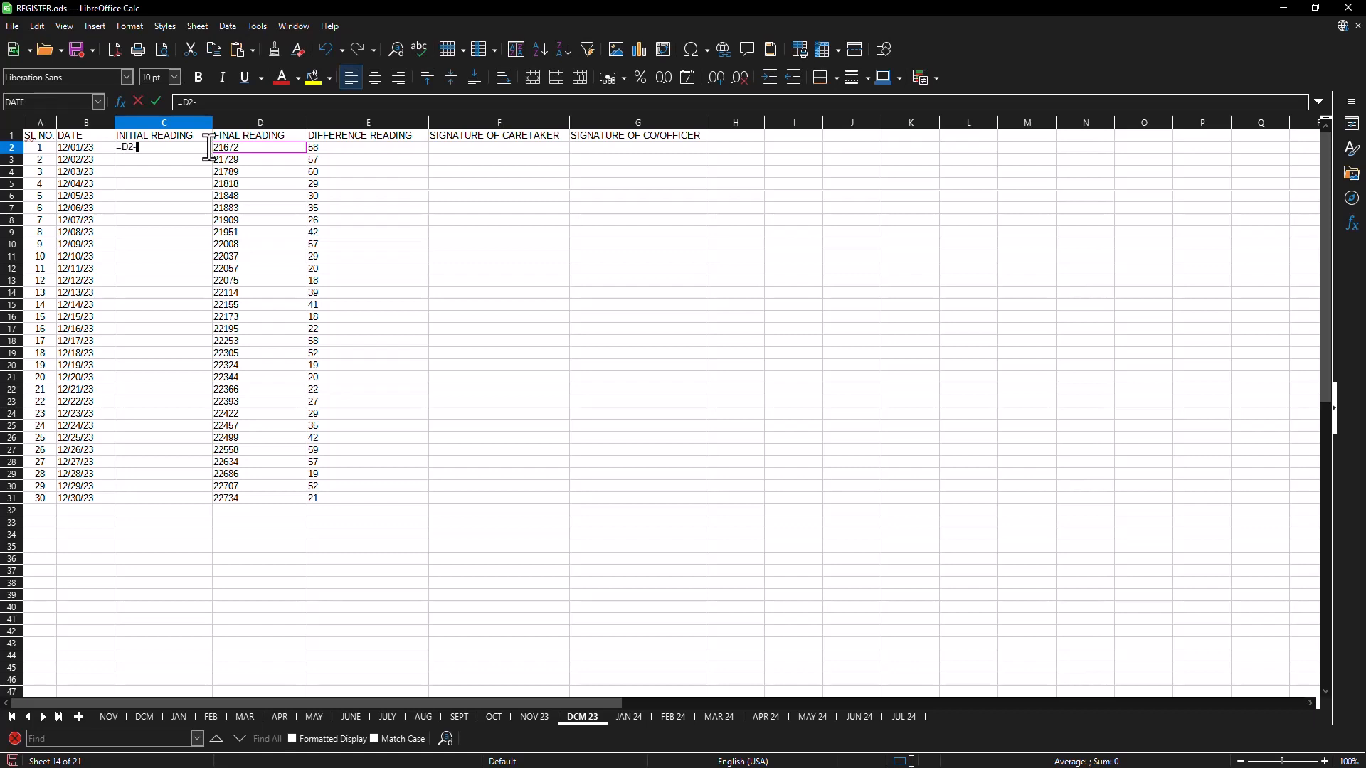
click(324, 147)
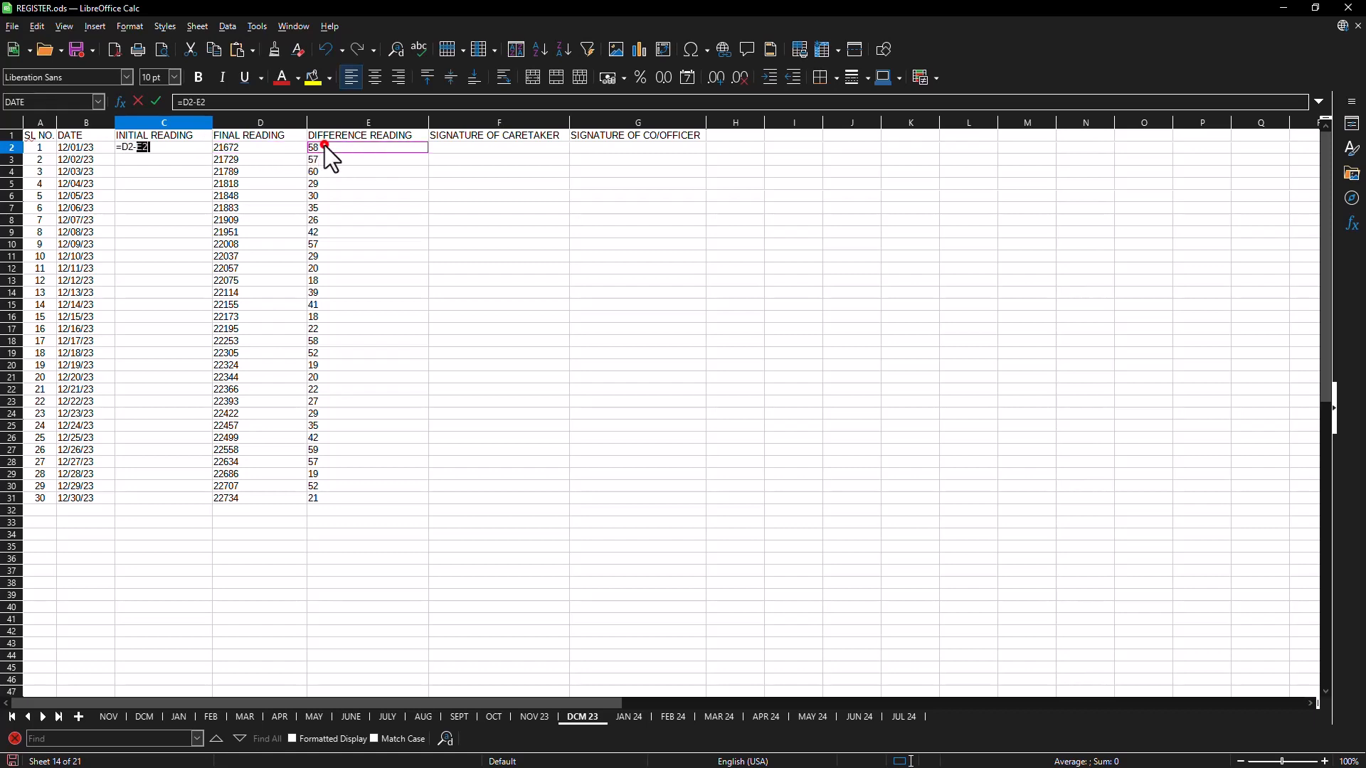
click(180, 150)
key(Return)
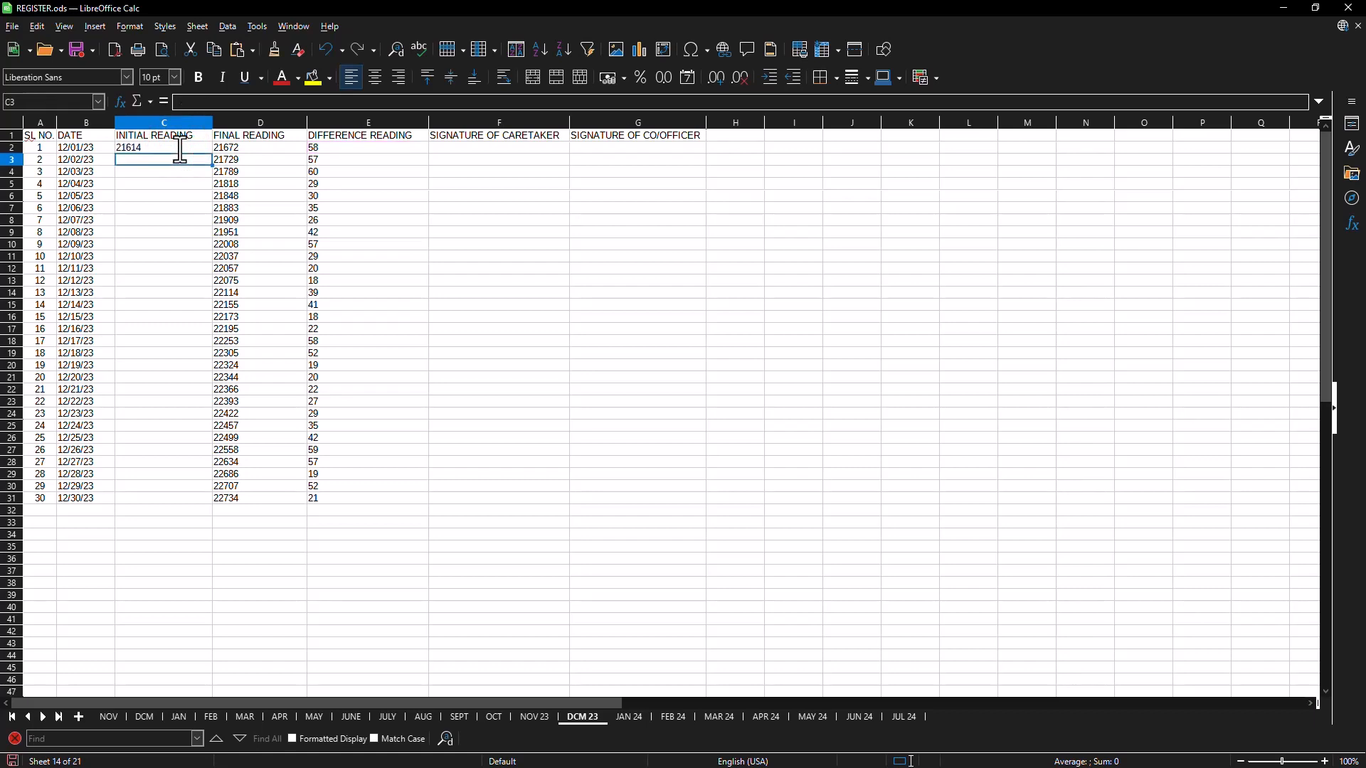
Step: Review the cell references in the C2 formula and clear the cell
triple_click(175, 147)
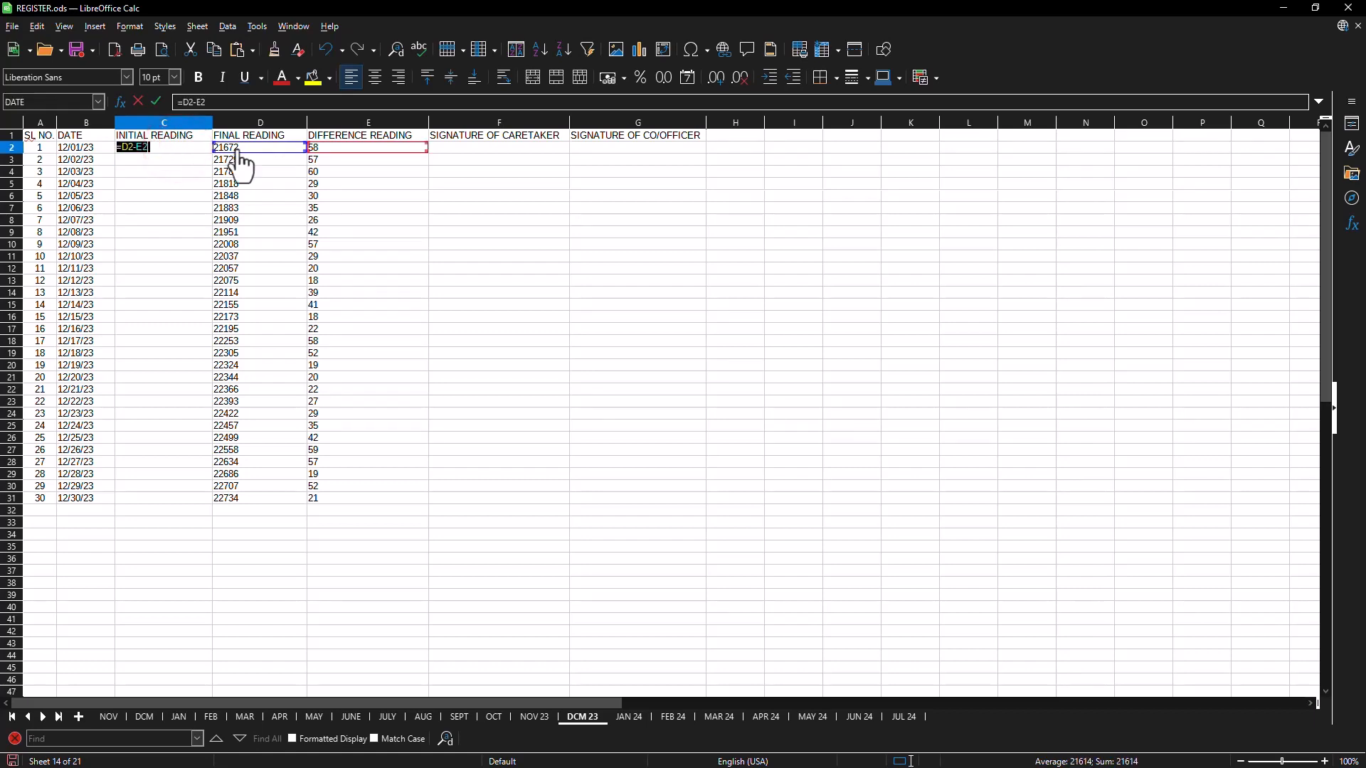
key(Return)
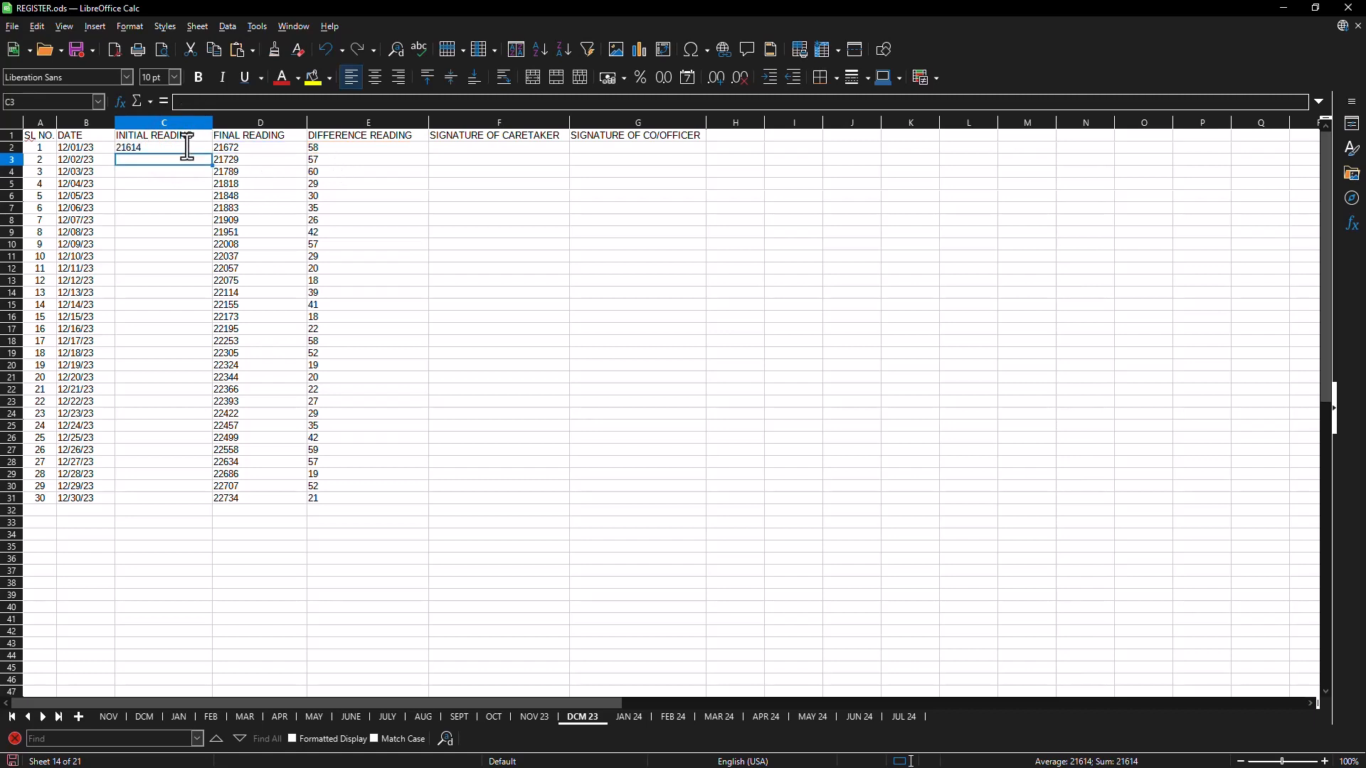
double_click(181, 150)
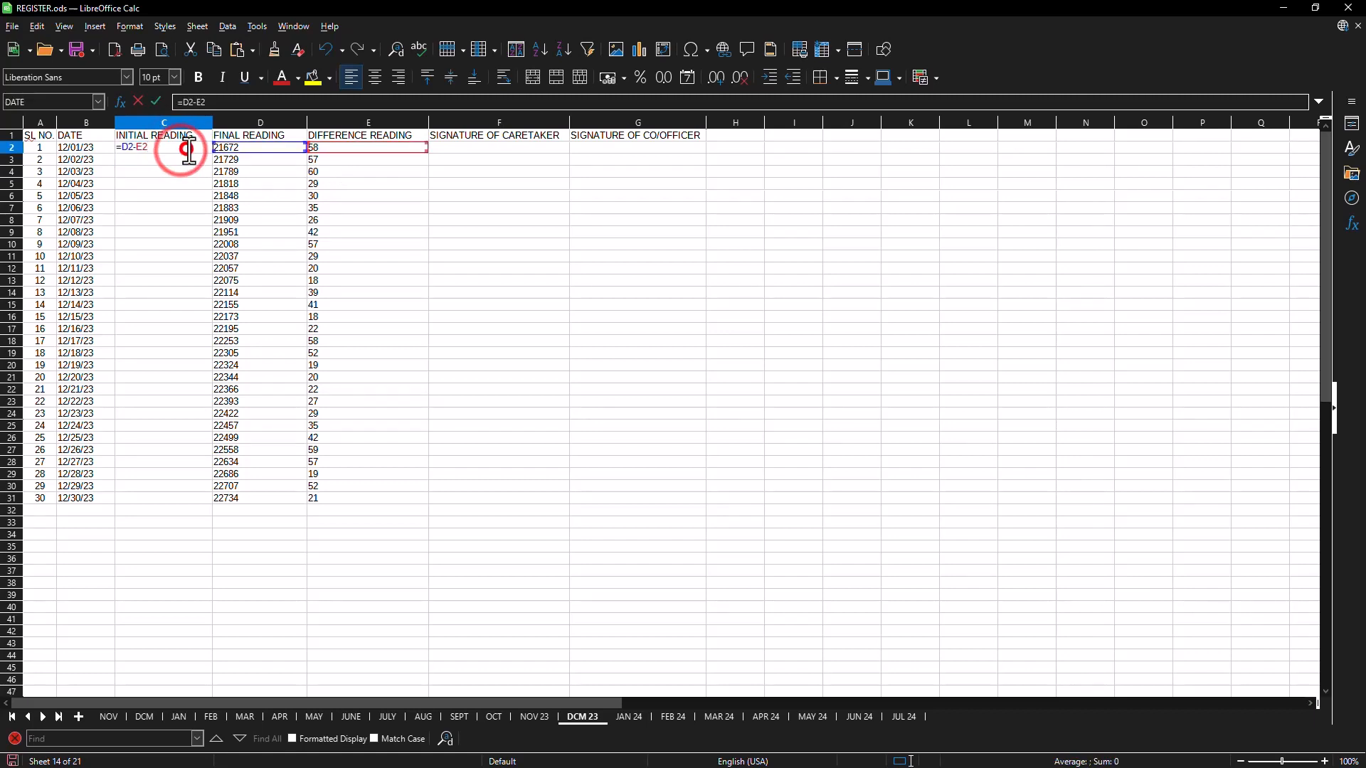
click(185, 158)
triple_click(185, 149)
key(Escape)
key(Delete)
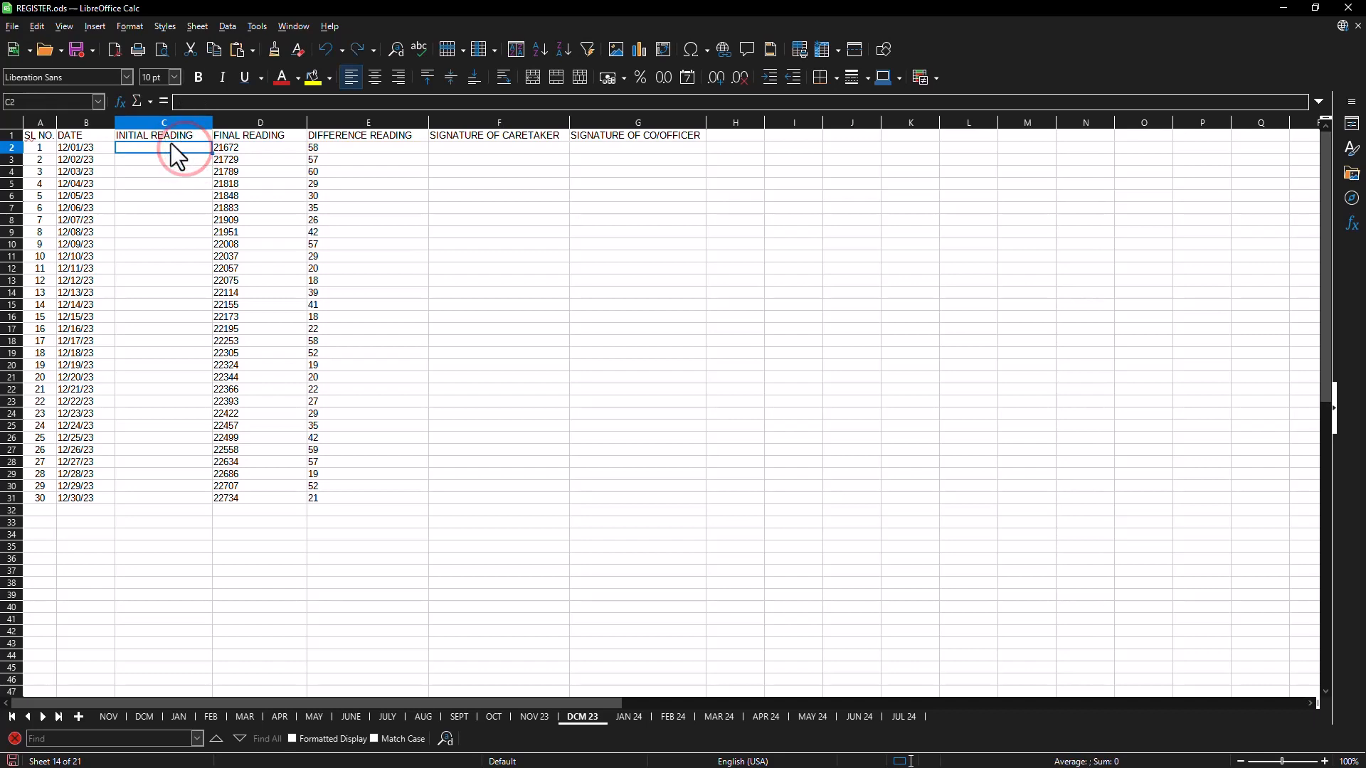
Step: Enter the formula =D2-E2 again in the empty cell C2 for the 12/01/23 initial reading
text(=)
click(236, 147)
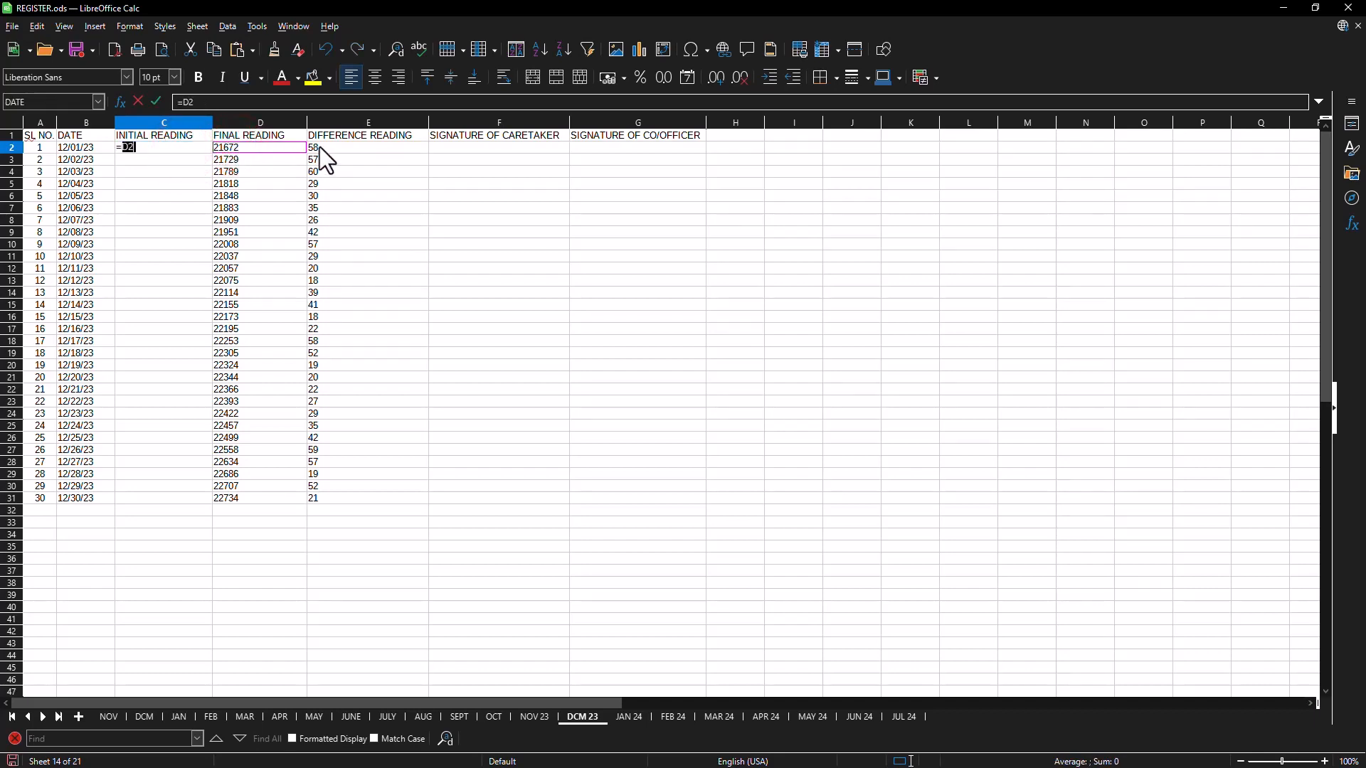
text(-)
click(353, 149)
key(Return)
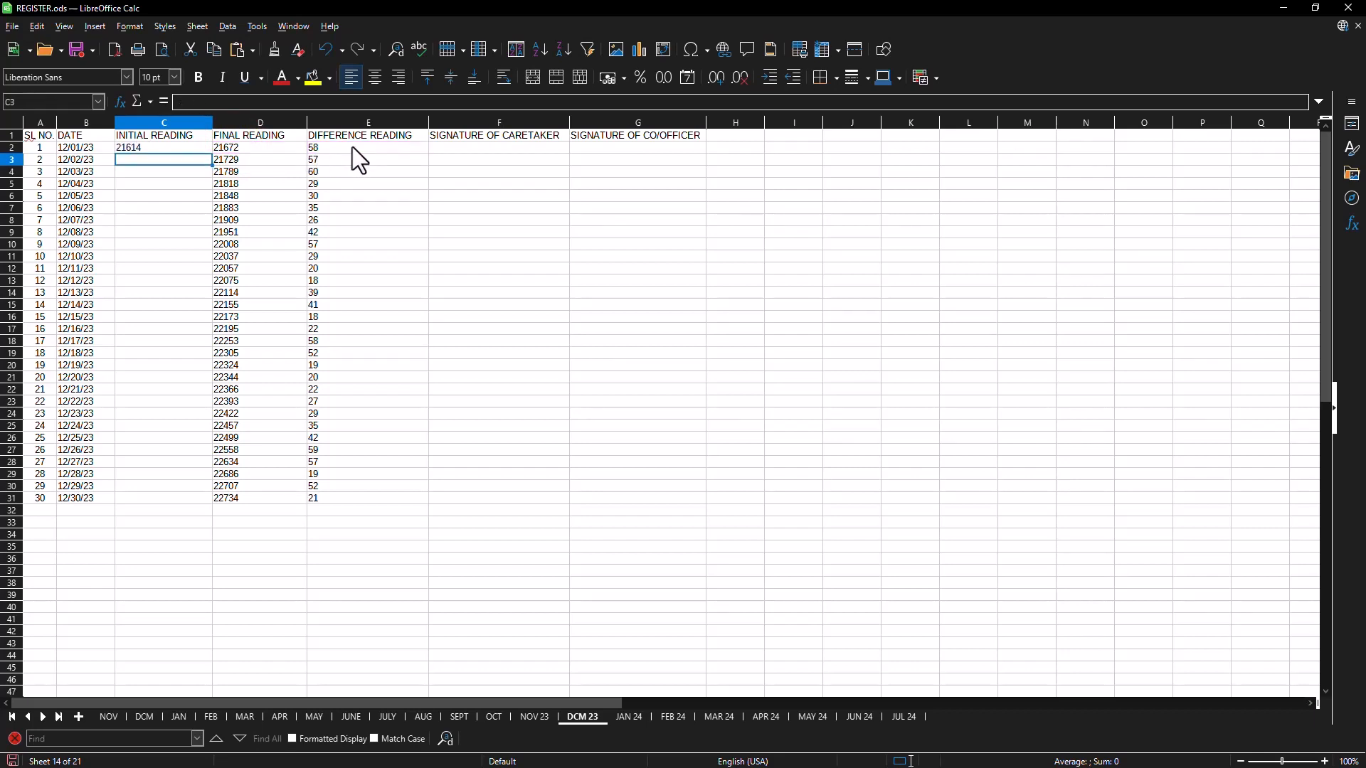
drag(212, 165, 198, 303)
drag(199, 305, 197, 476)
click(197, 475)
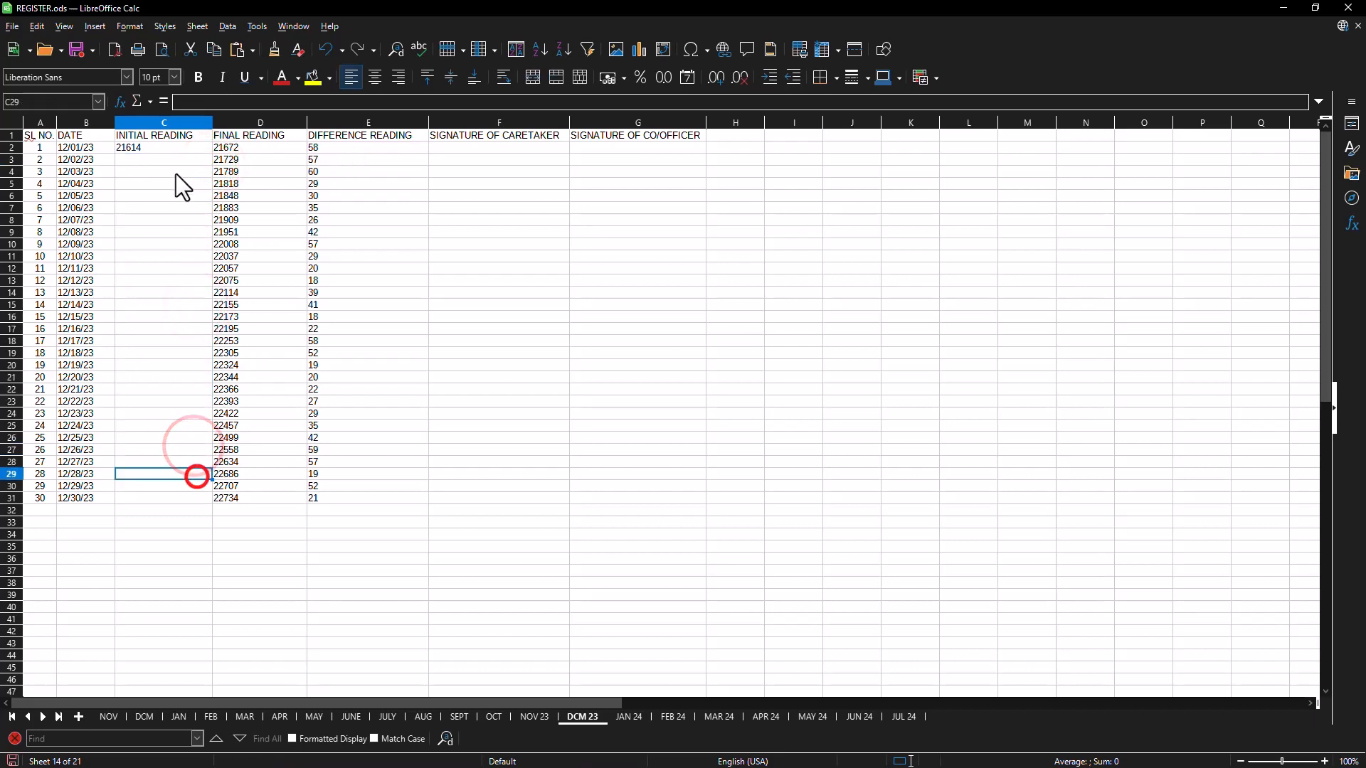
Step: Fill the C2 formula down through C31 to complete the initial readings on the DCM 23 sheet
click(176, 147)
drag(212, 153, 207, 503)
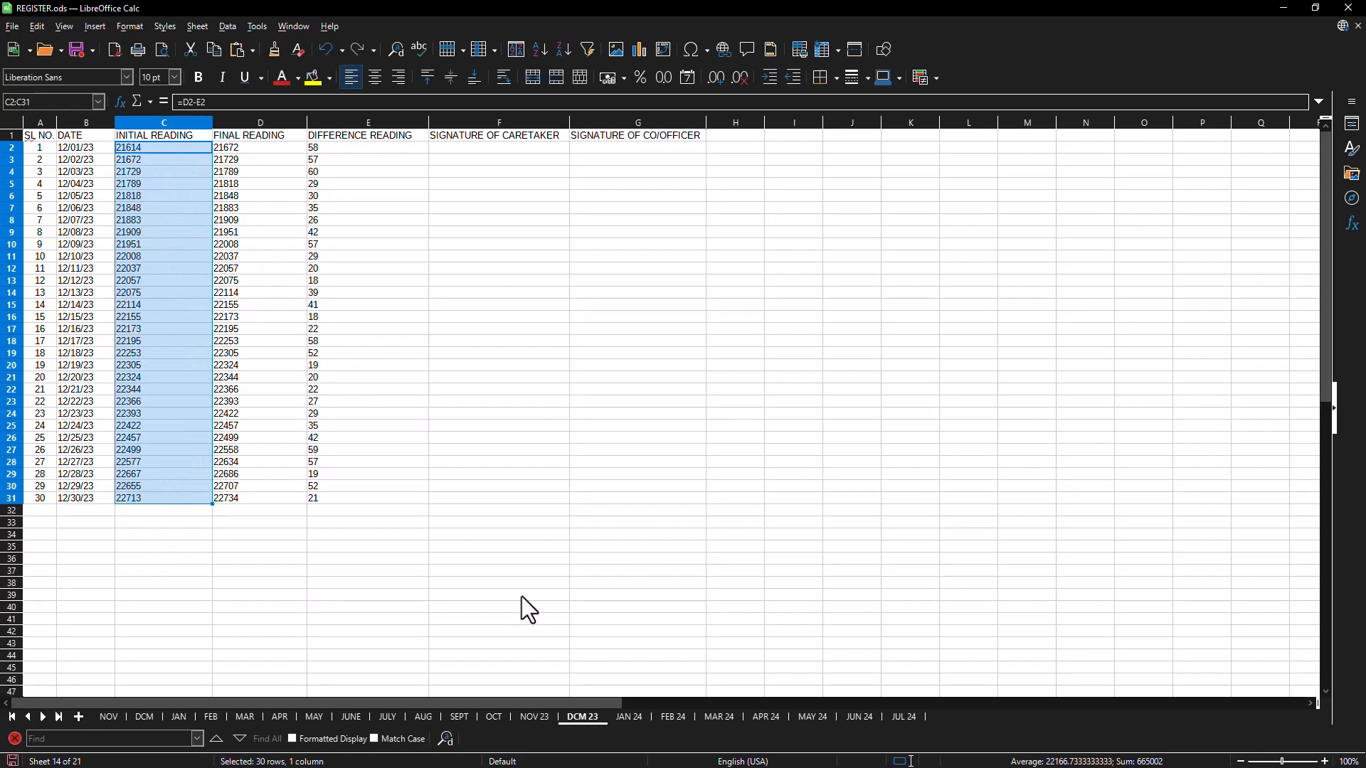
Step: Switch to the JAN 24 sheet, leaving its name as is, and calculate the first final reading in D2 with =C2+E2
double_click(627, 718)
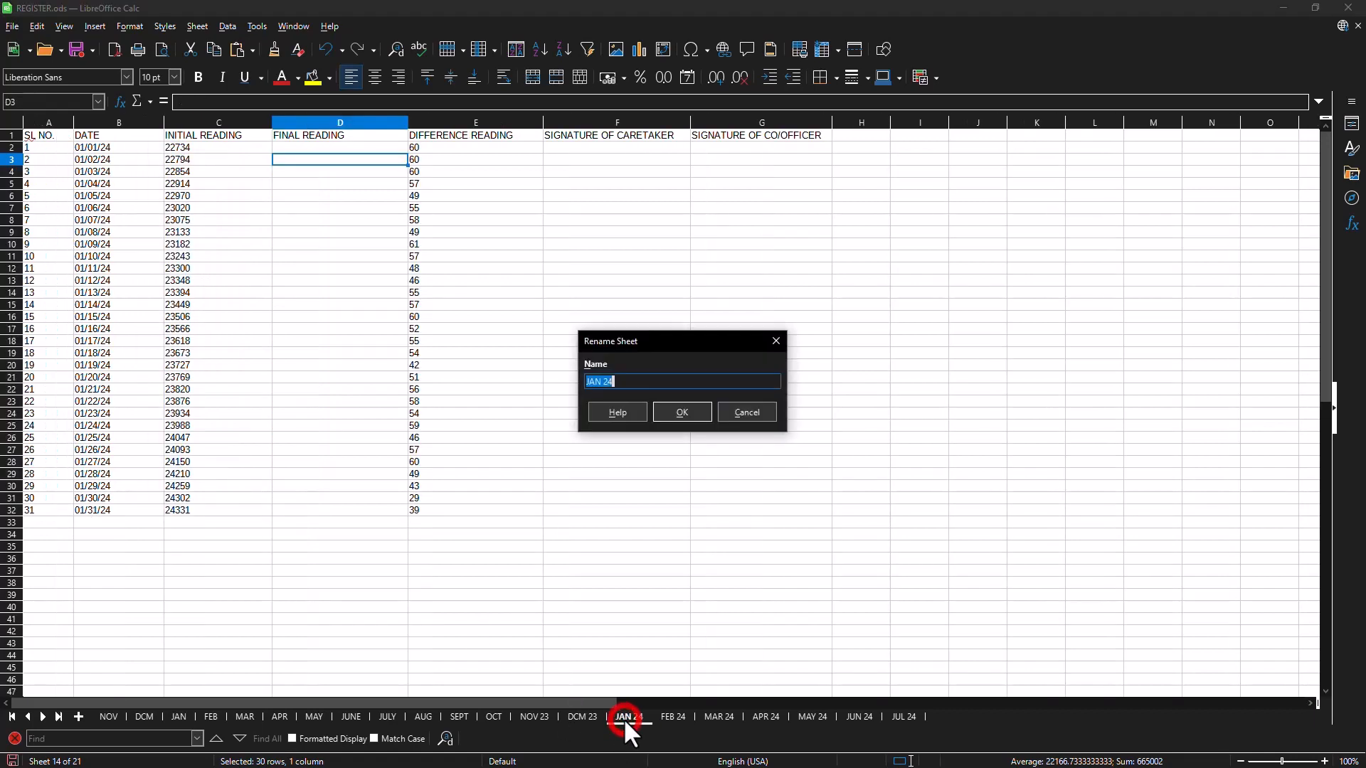
click(683, 413)
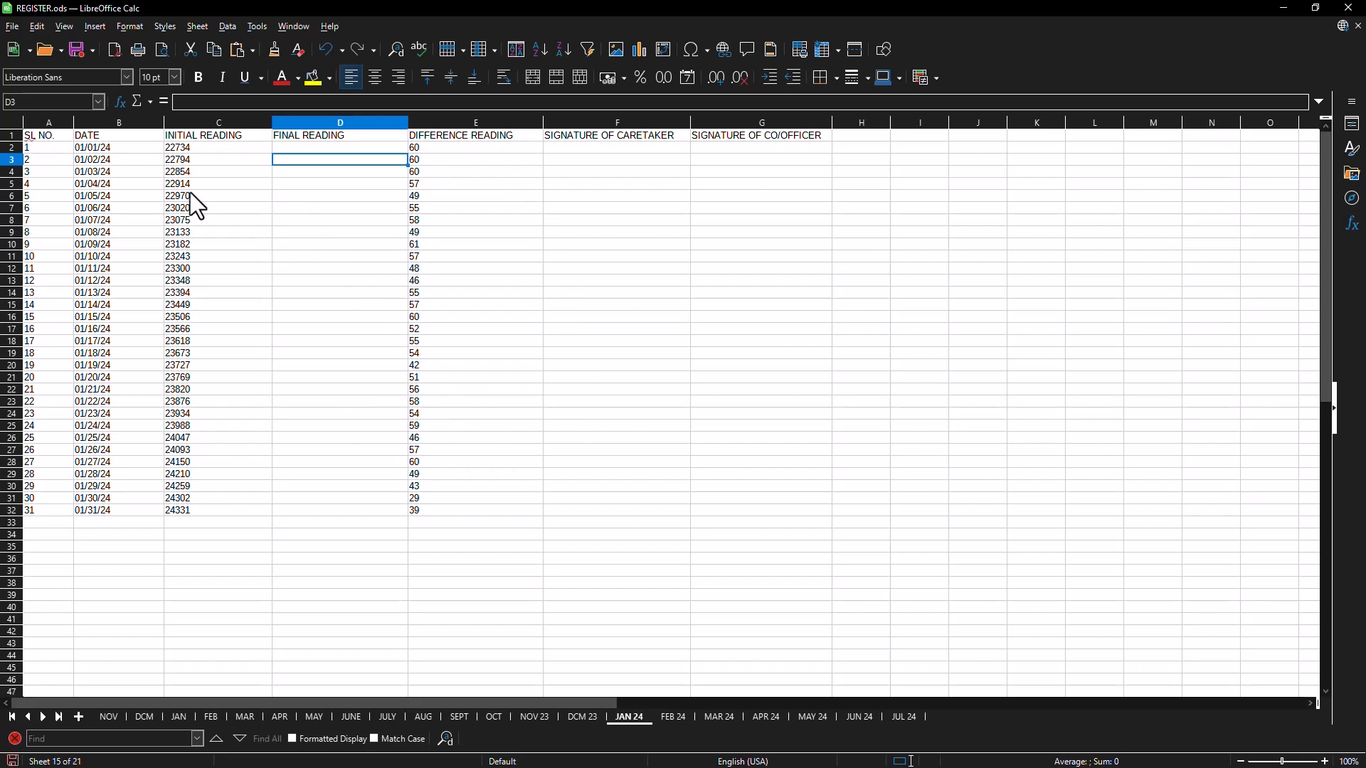
click(280, 145)
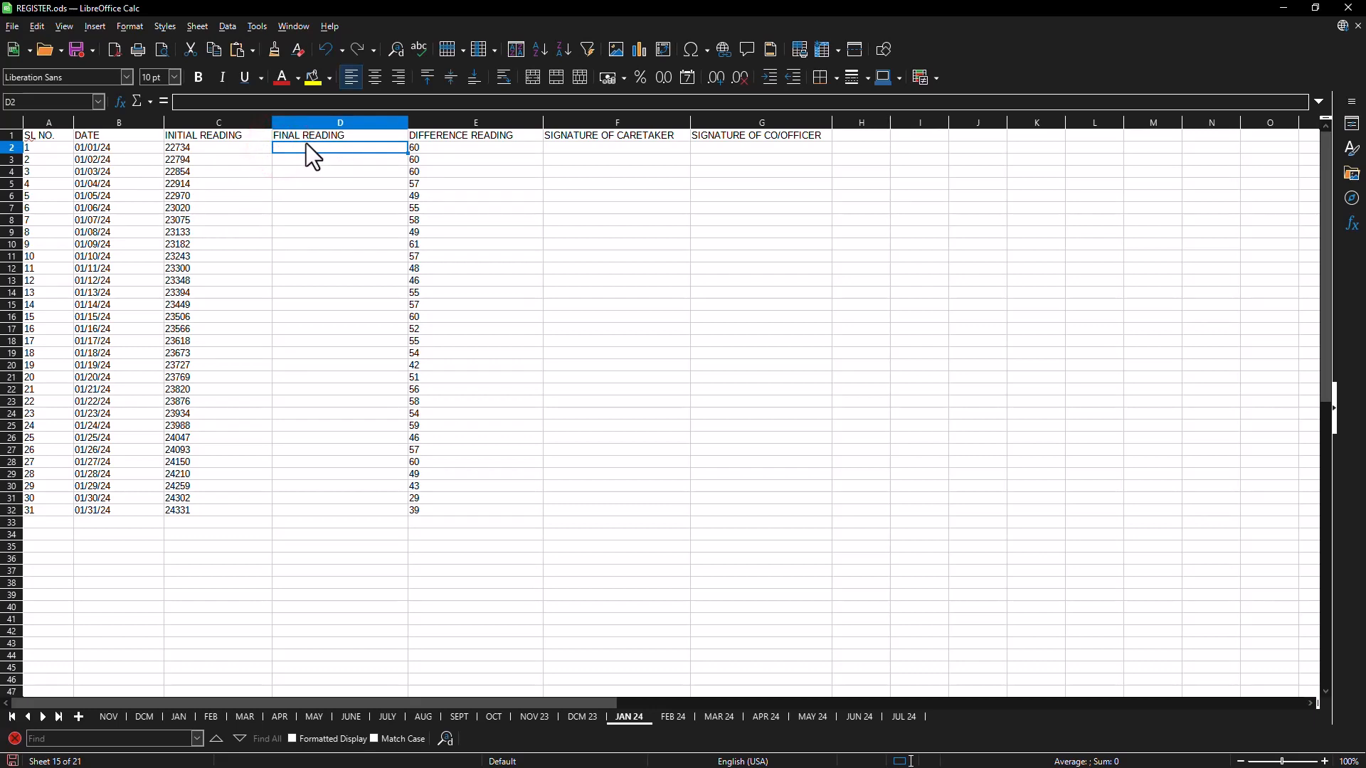
text(=)
click(223, 148)
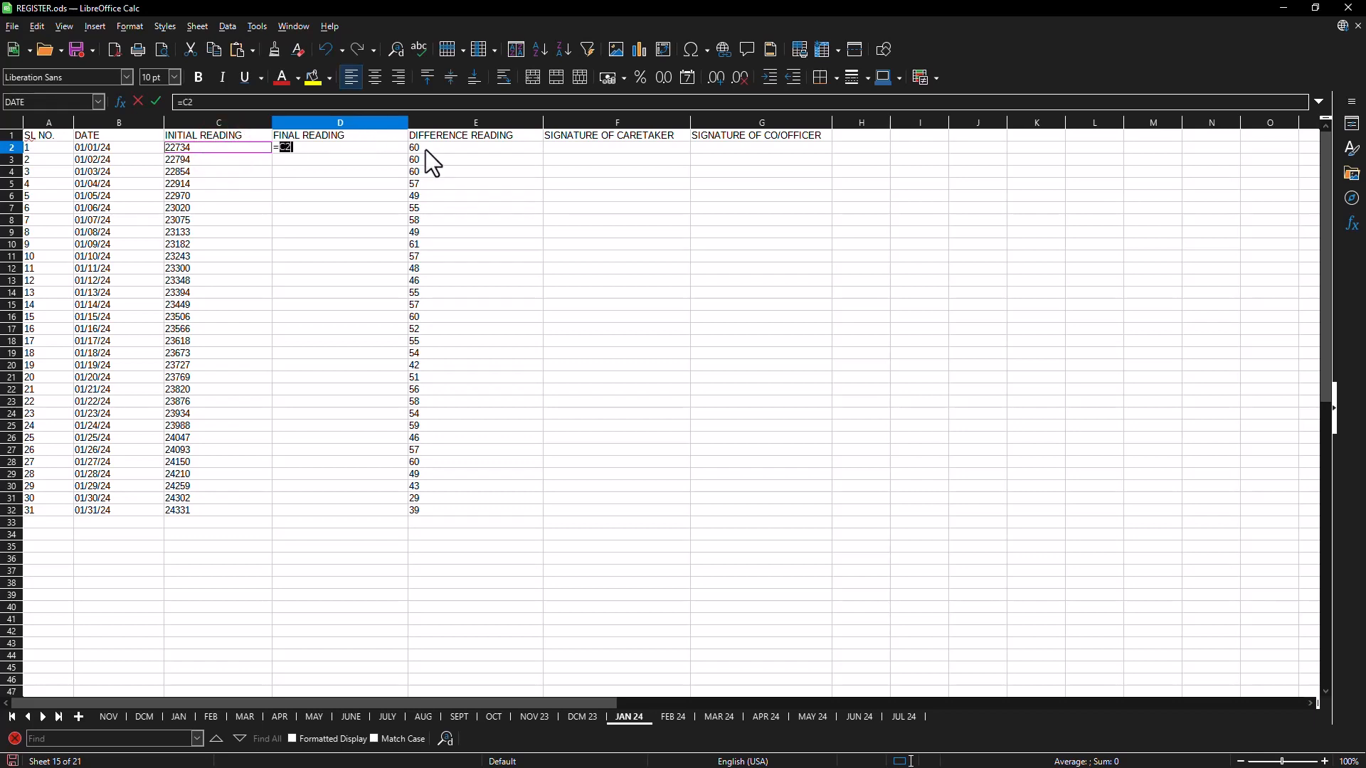
text(+)
click(430, 151)
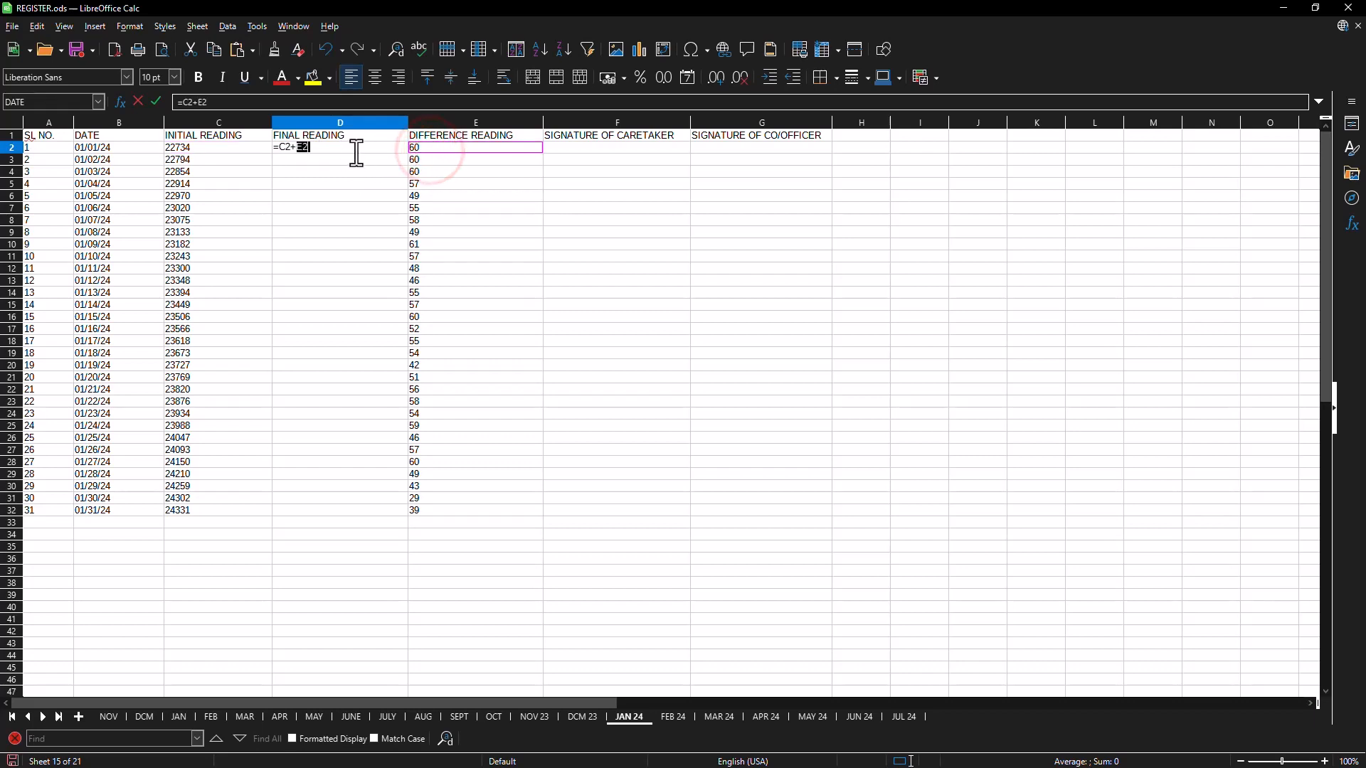
key(Return)
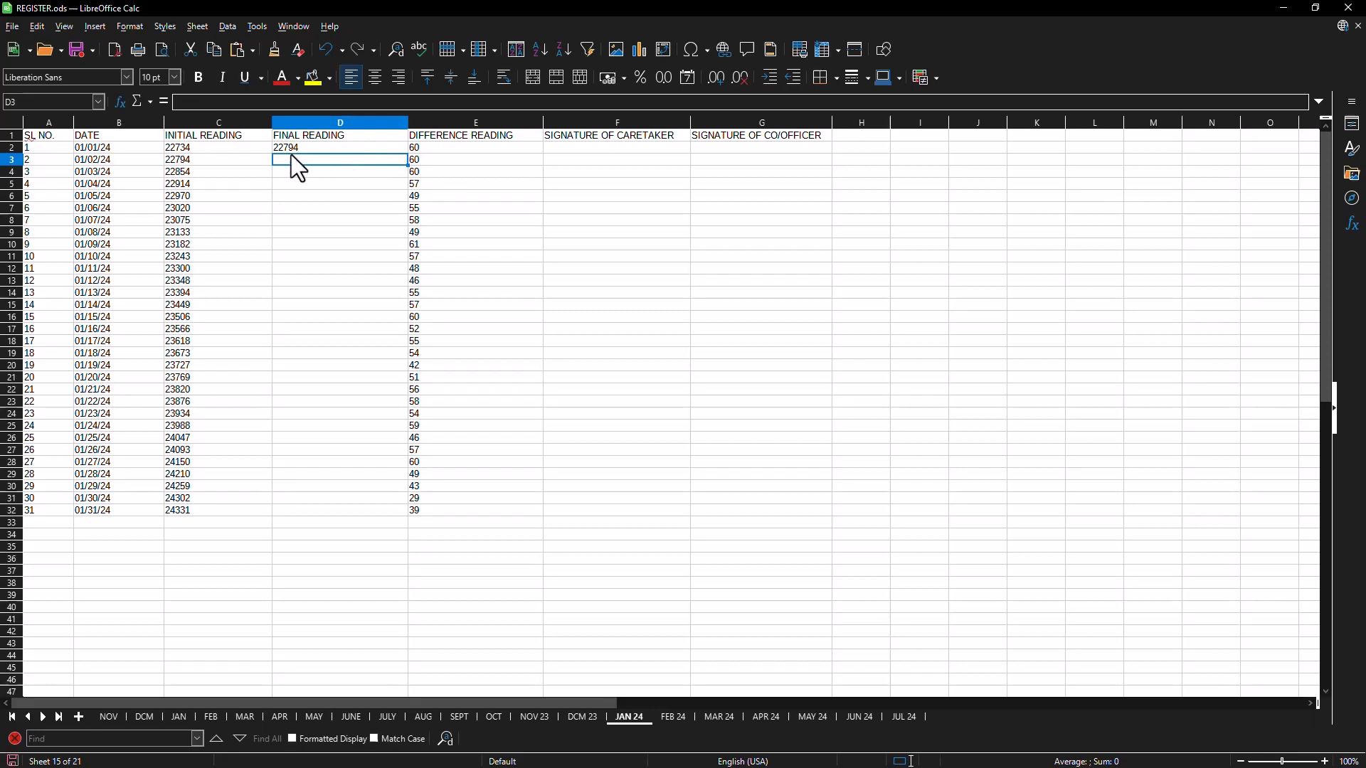
click(410, 166)
click(409, 166)
drag(411, 165, 407, 517)
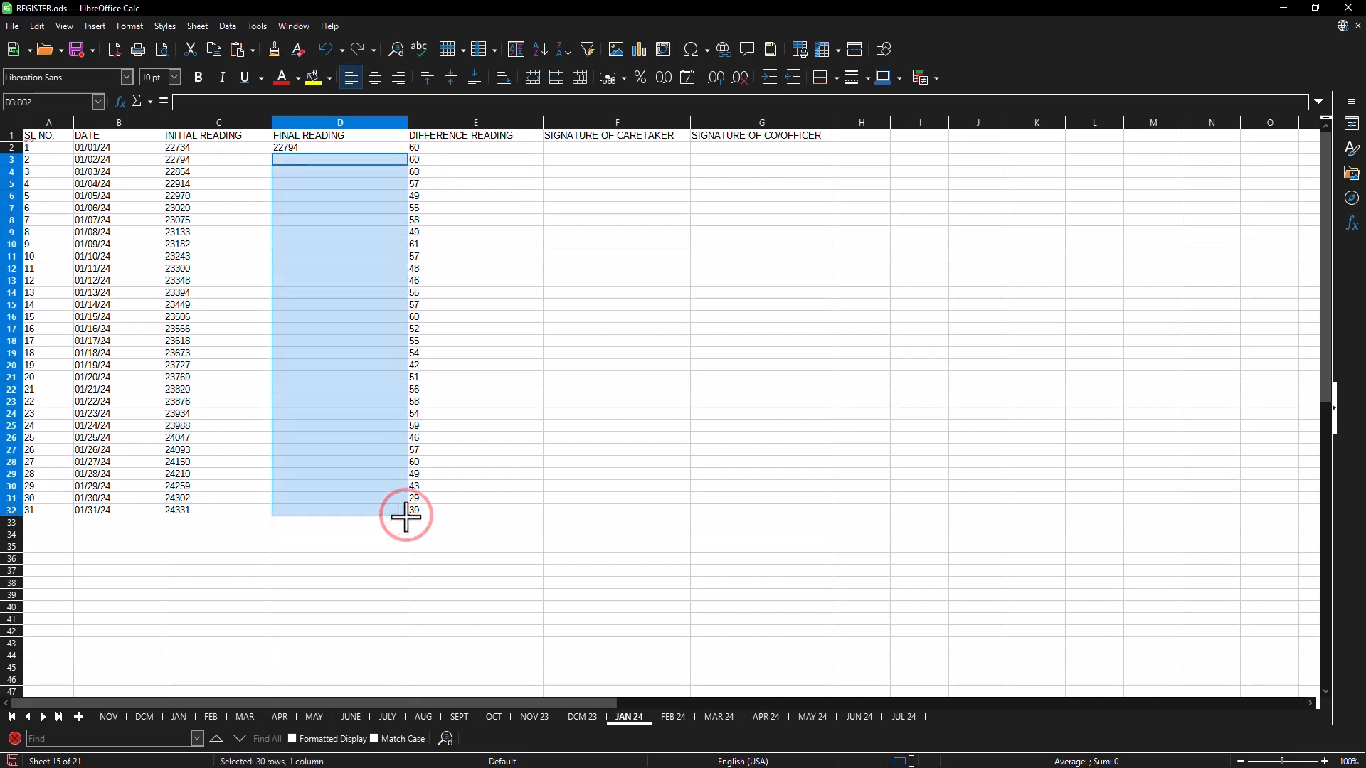
Step: Fill the D2 formula down through D32 to complete the final readings on the JAN 24 sheet
click(377, 146)
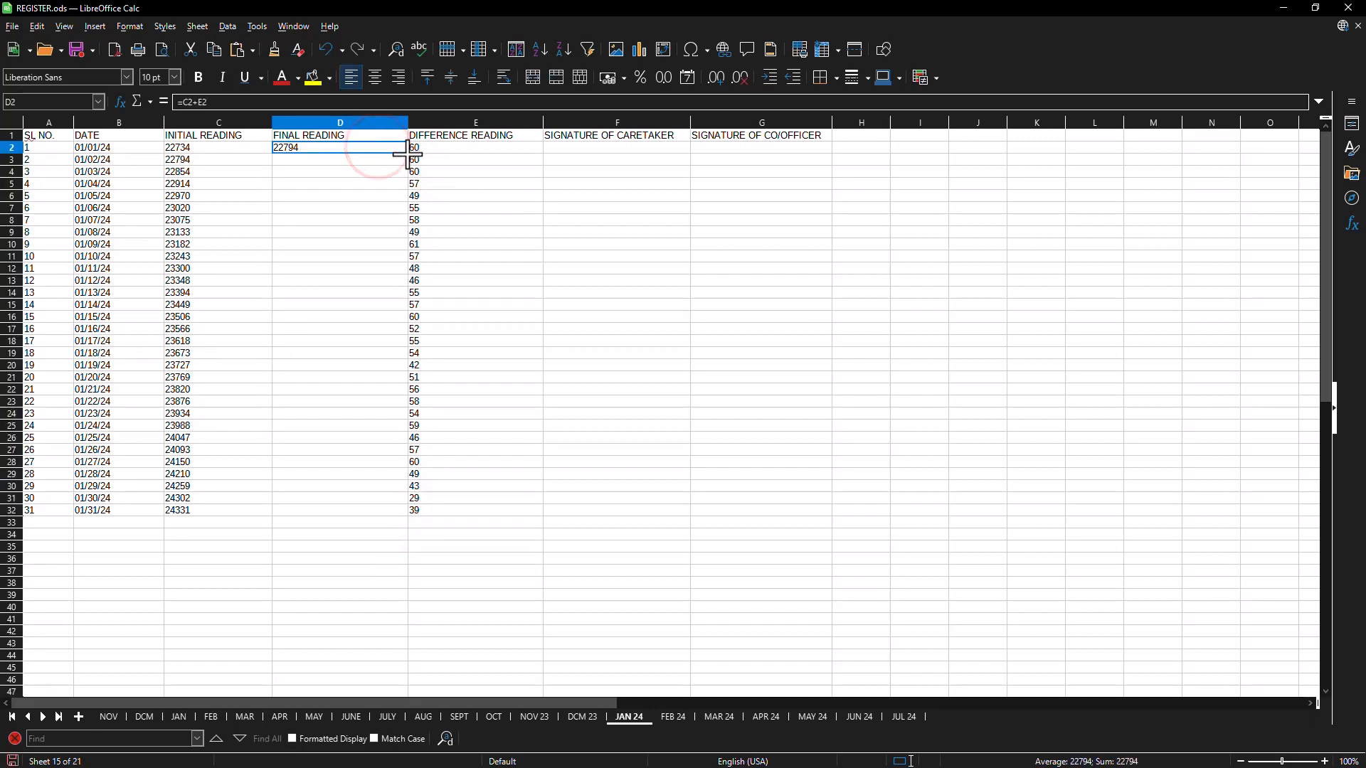
drag(409, 152, 384, 515)
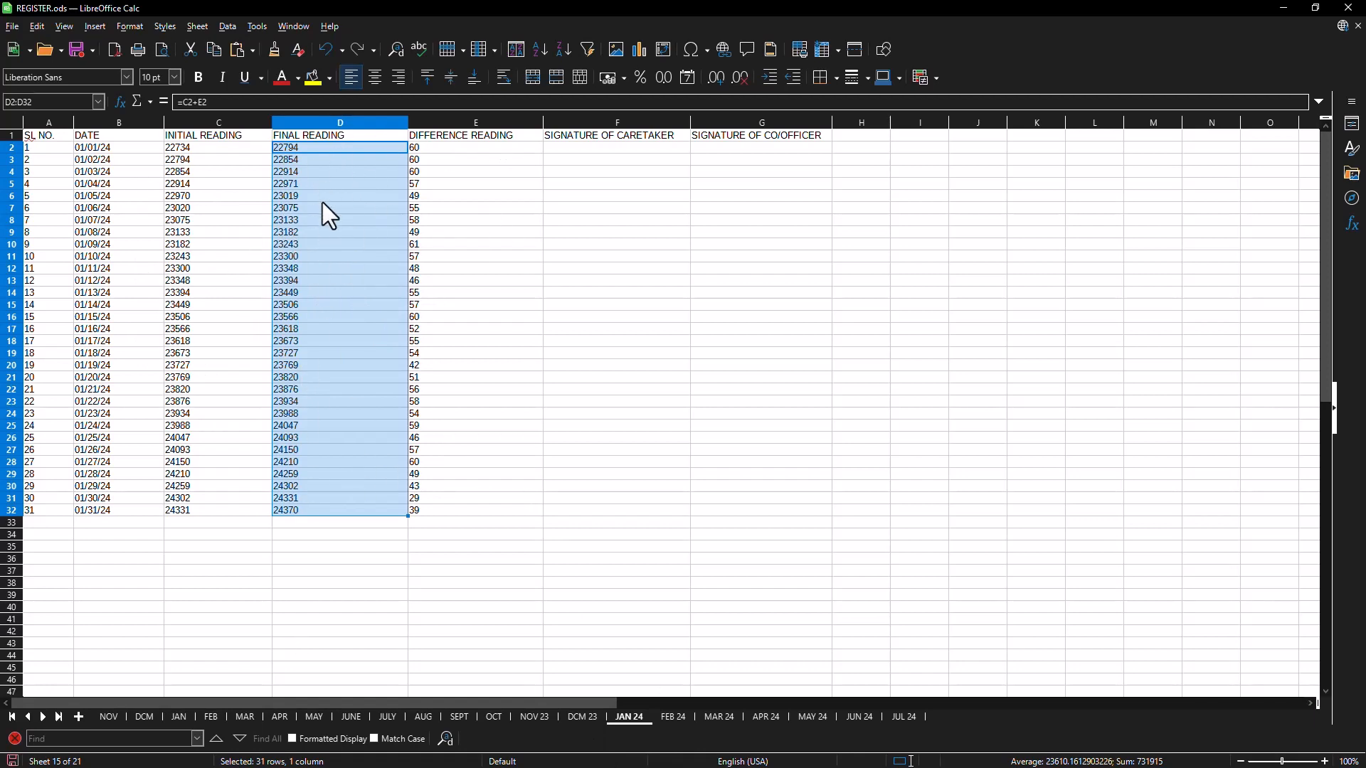
Step: Switch to the FEB 24 sheet, leaving its name as is, and calculate the first difference reading in E2 with =D2-C2
double_click(663, 718)
click(681, 416)
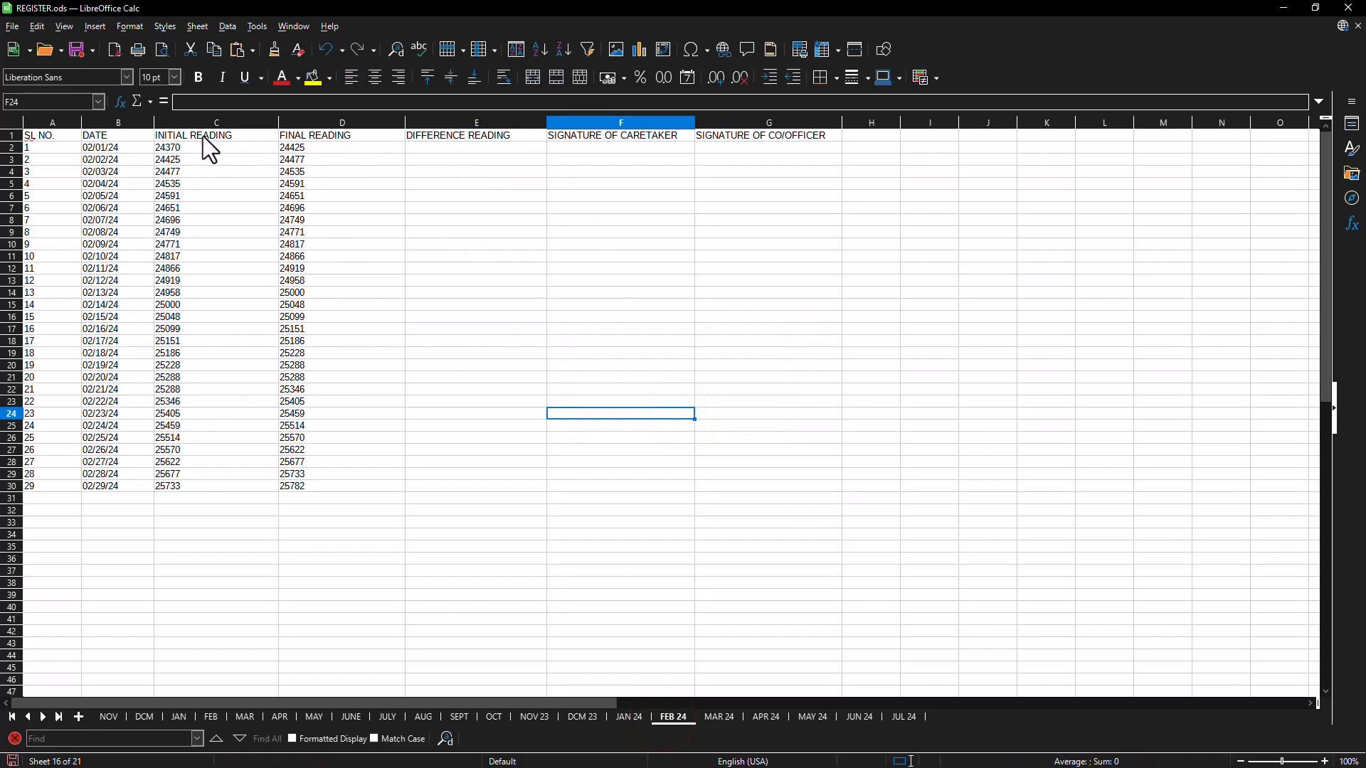
double_click(425, 145)
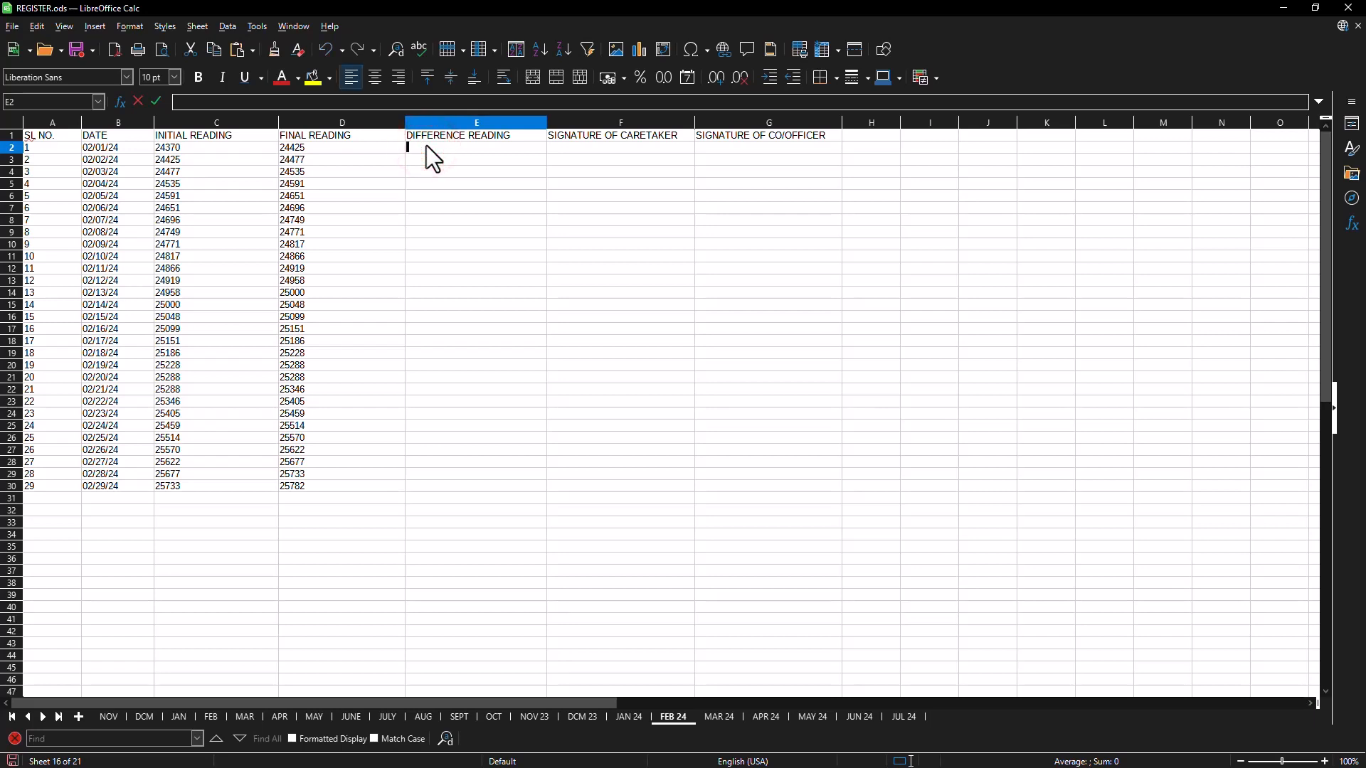
text(=)
click(331, 147)
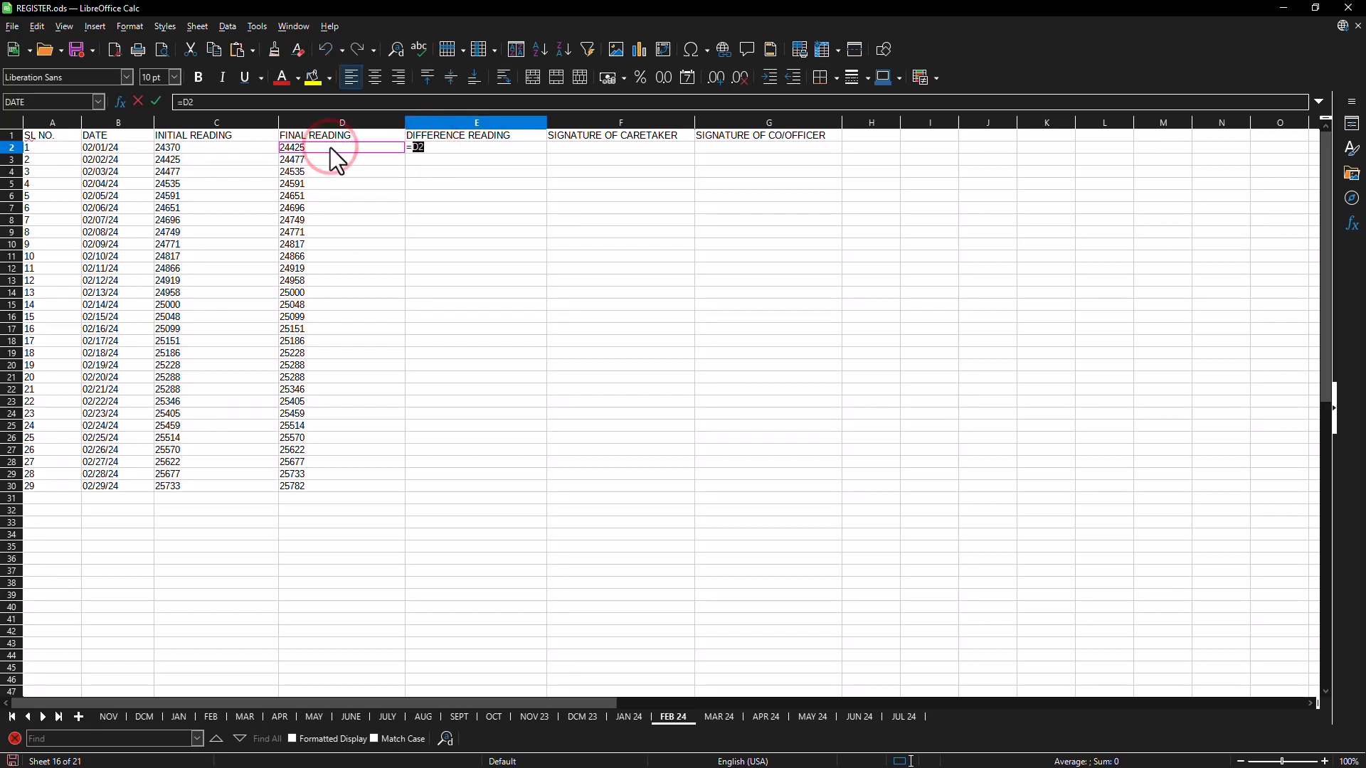
text(-)
click(225, 147)
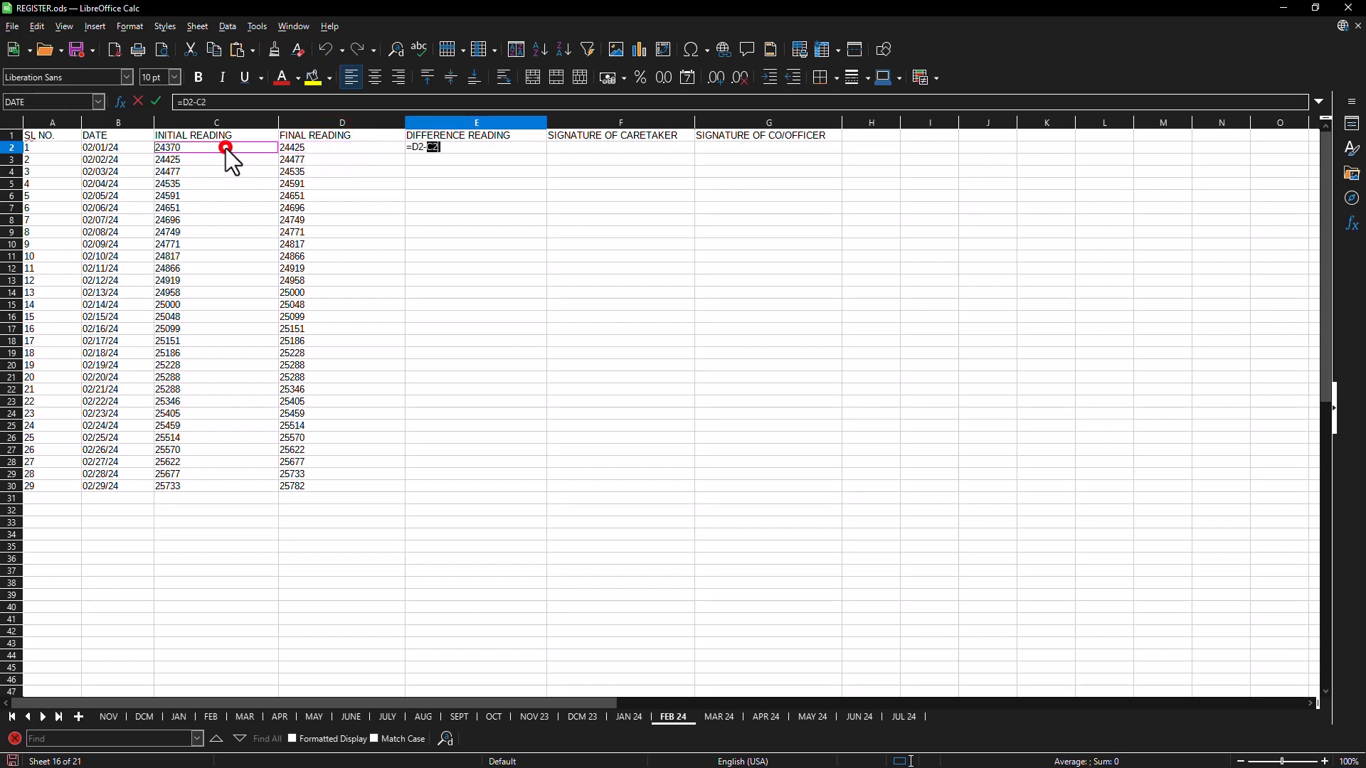
click(450, 146)
key(Return)
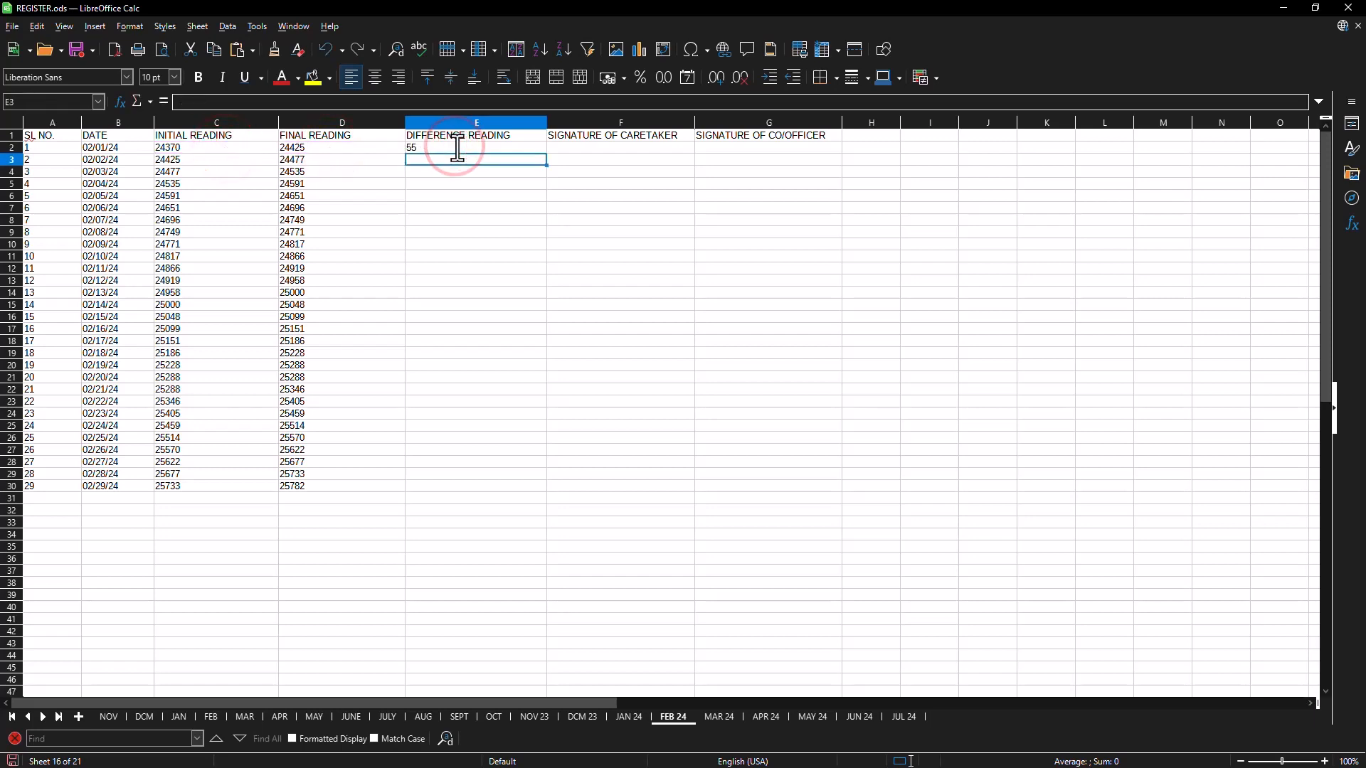
Step: Fill the E2 formula down through E30 to complete the difference readings on the FEB 24 sheet
click(459, 147)
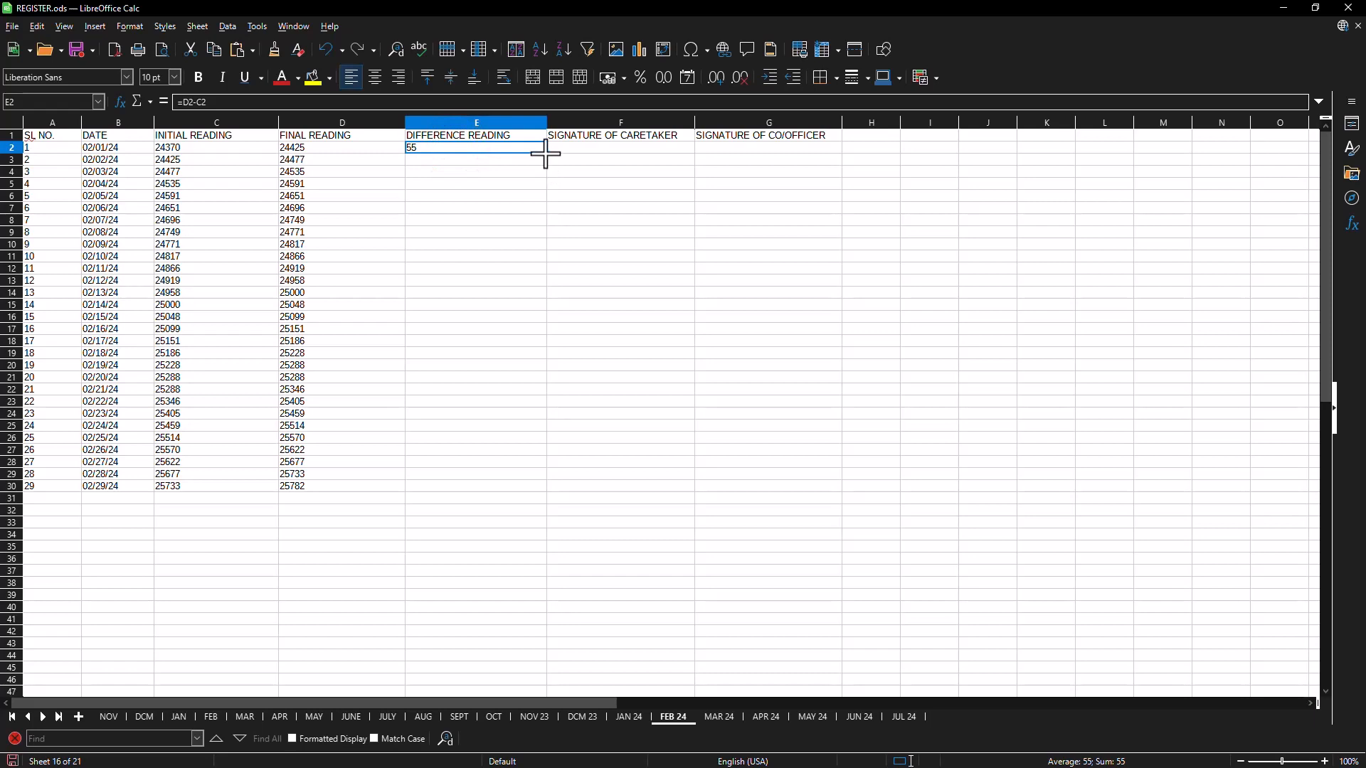
drag(546, 153, 525, 491)
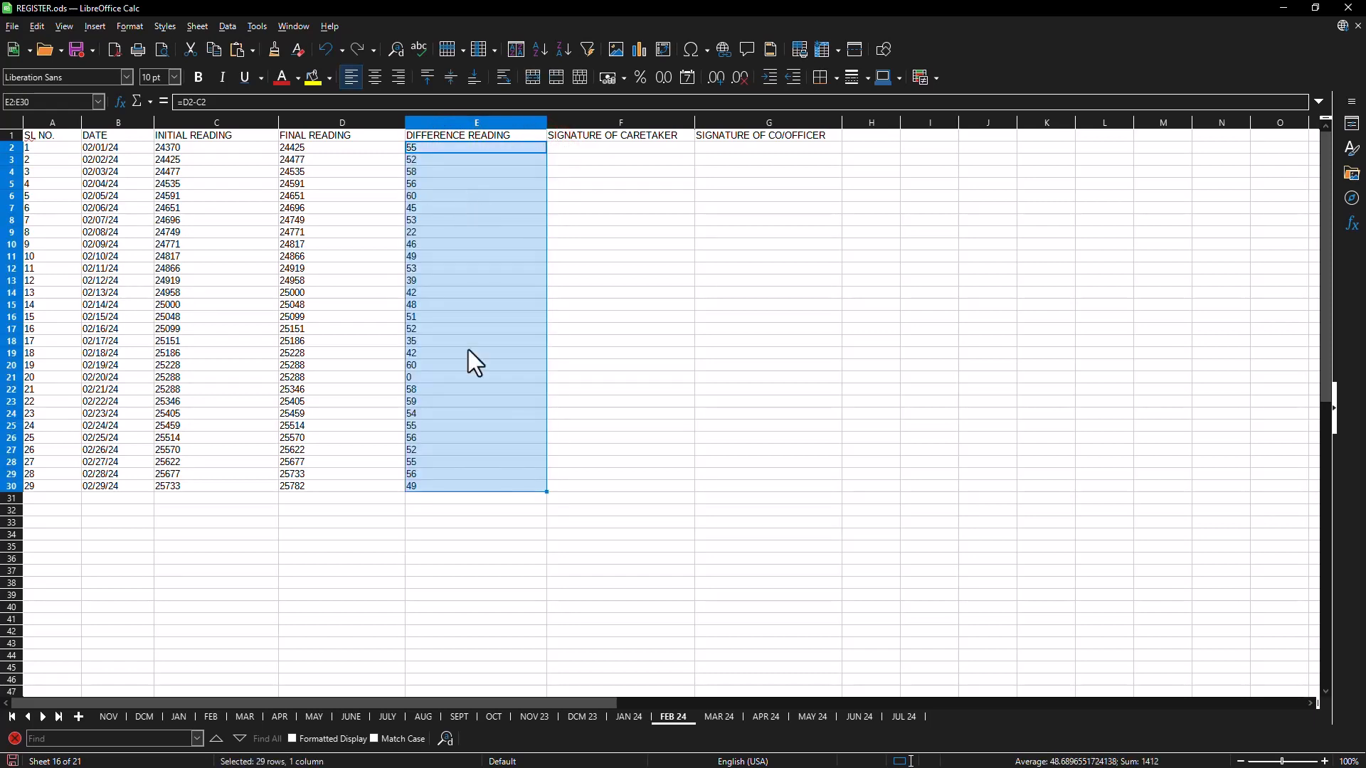
click(426, 220)
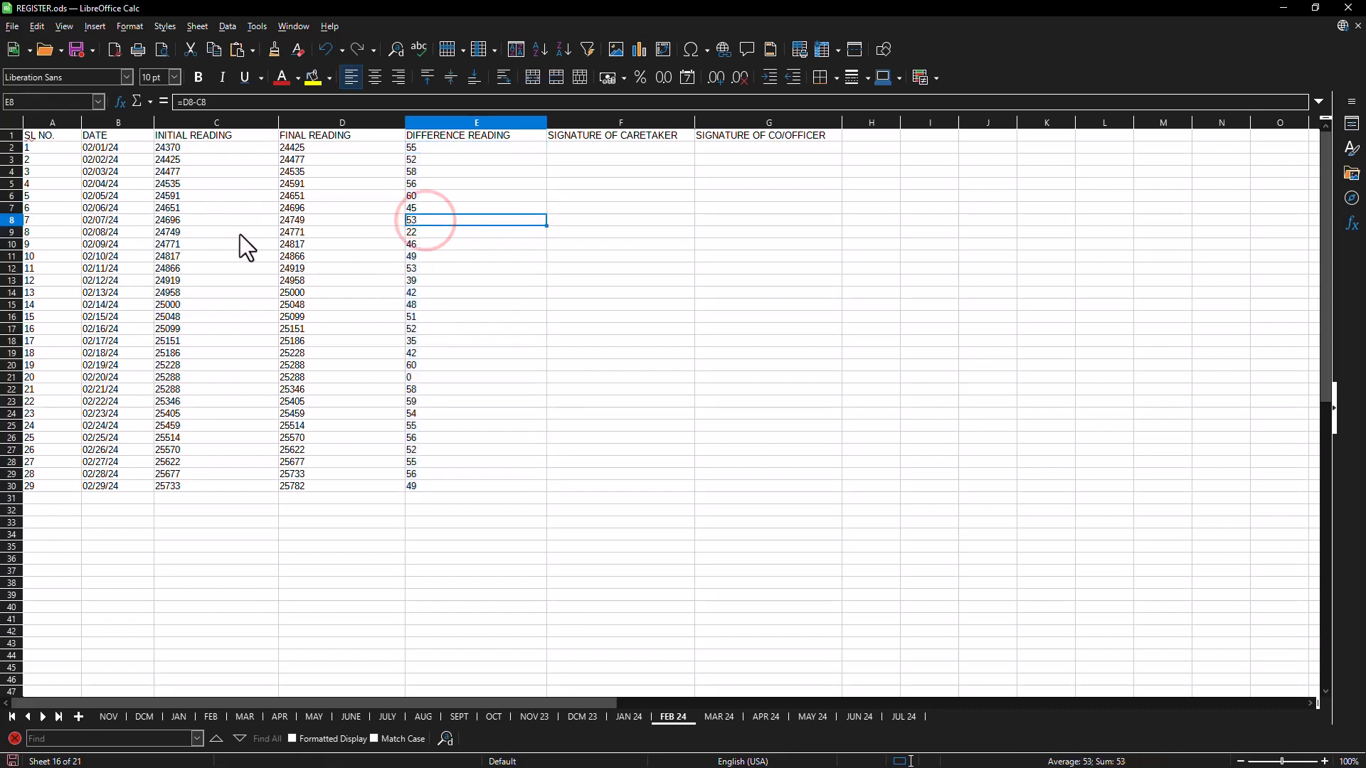